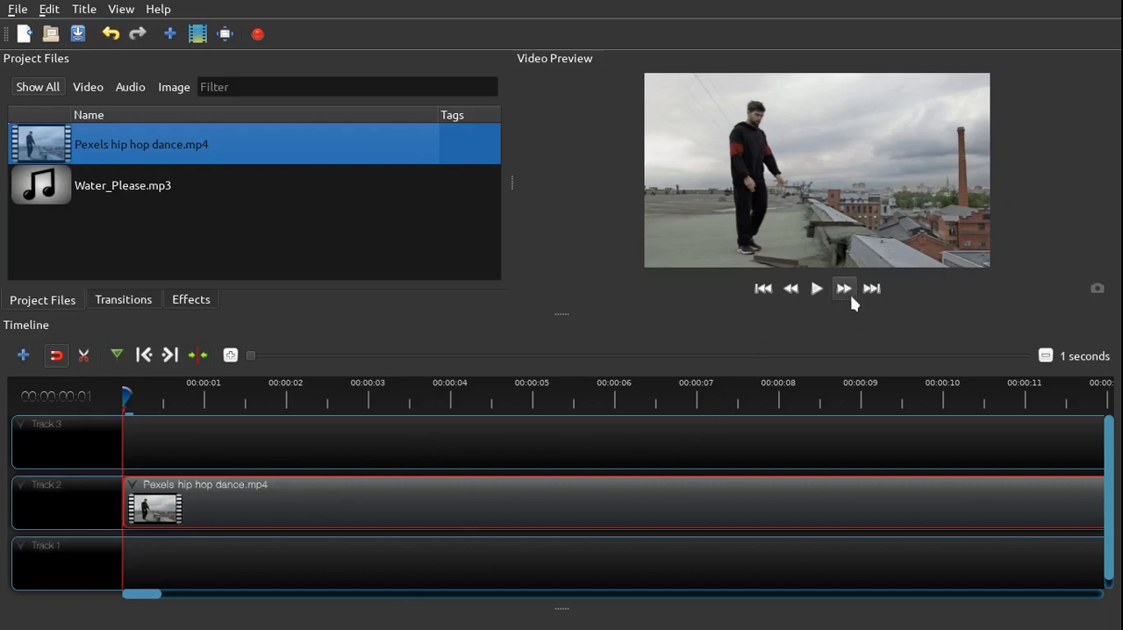
# Play back the hip hop dance clip in the preview and check where it ends on the timeline
pyautogui.click(817, 289)
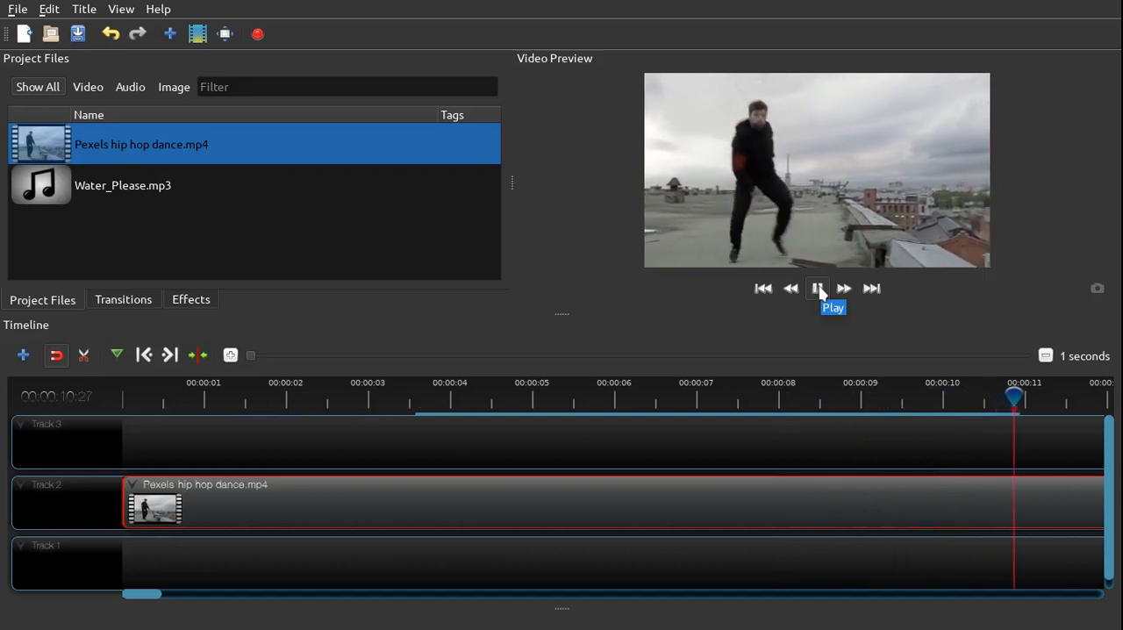
pyautogui.click(817, 291)
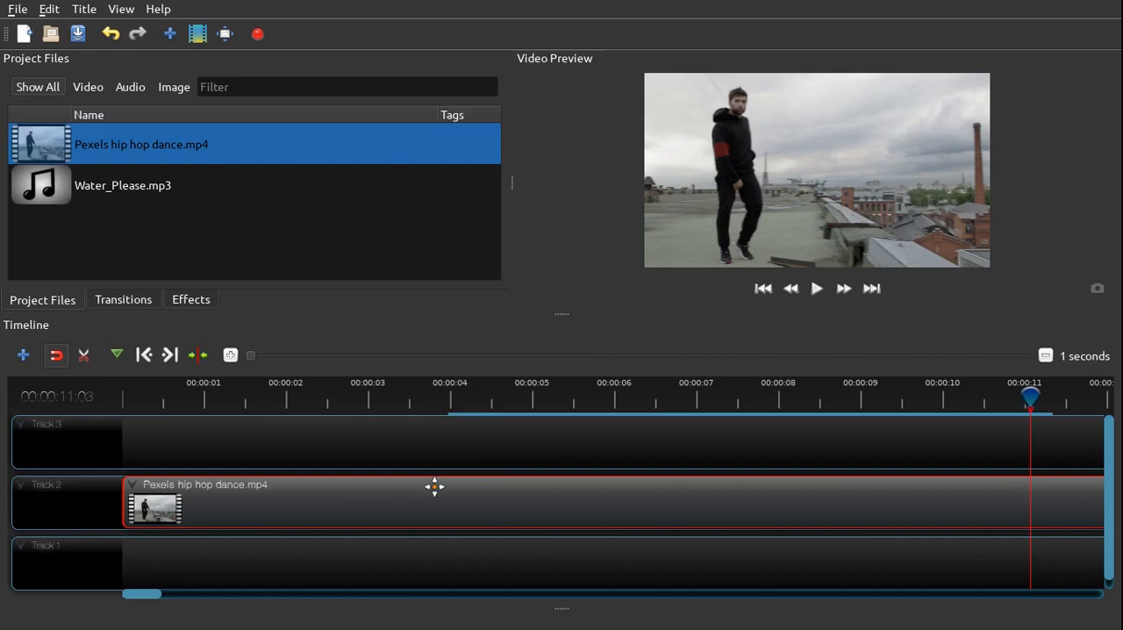
pyautogui.click(1046, 357)
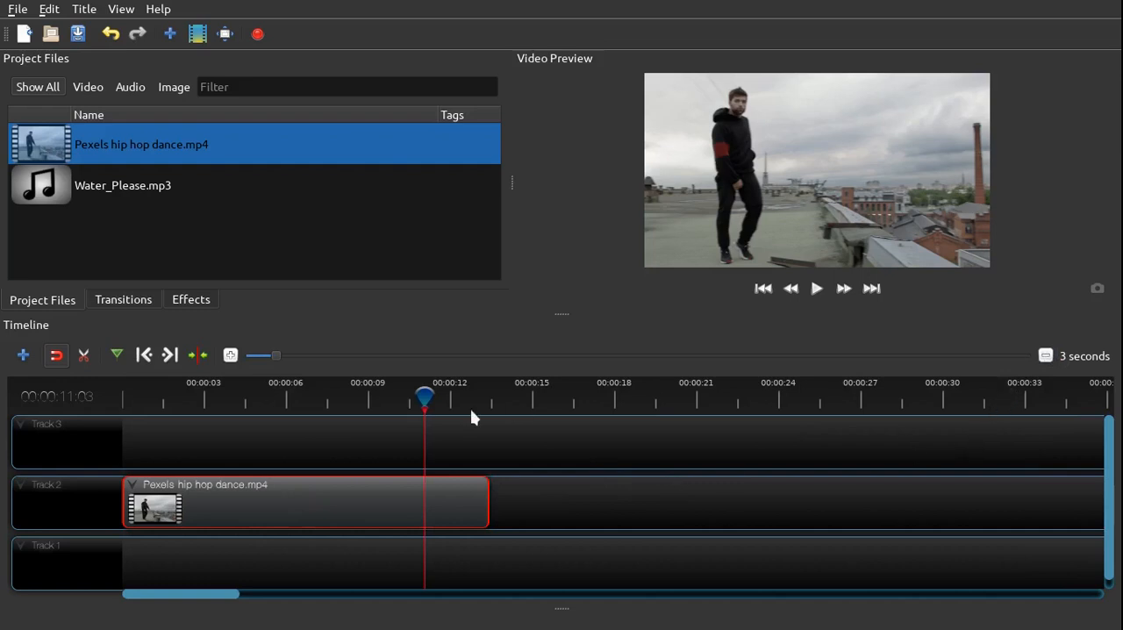
pyautogui.click(232, 357)
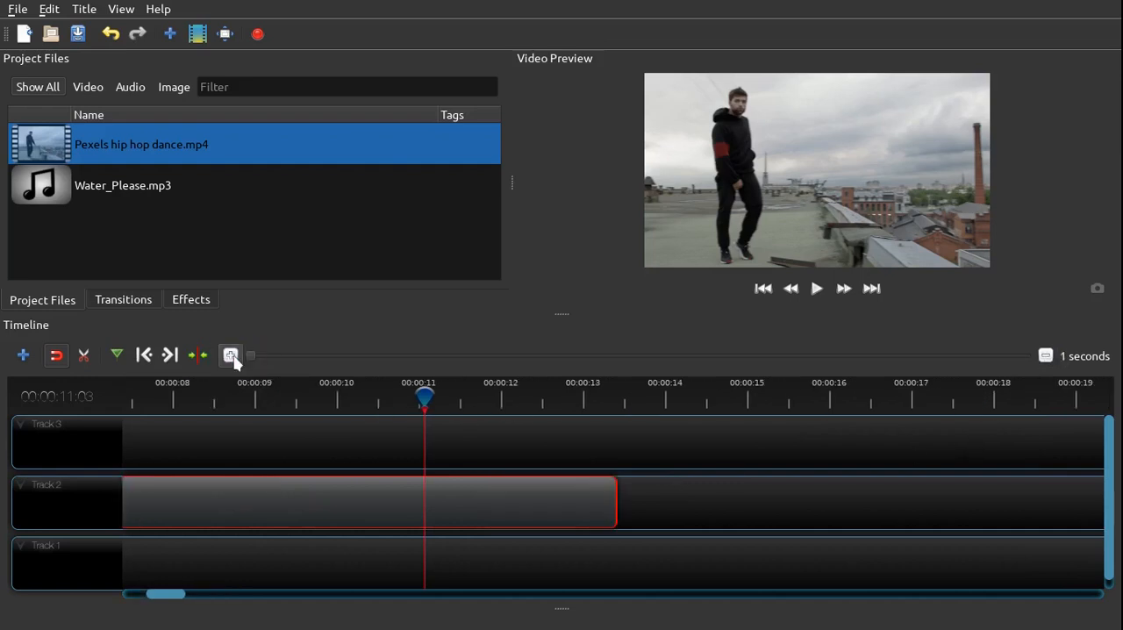
pyautogui.moveTo(166, 597); pyautogui.dragTo(138, 597)
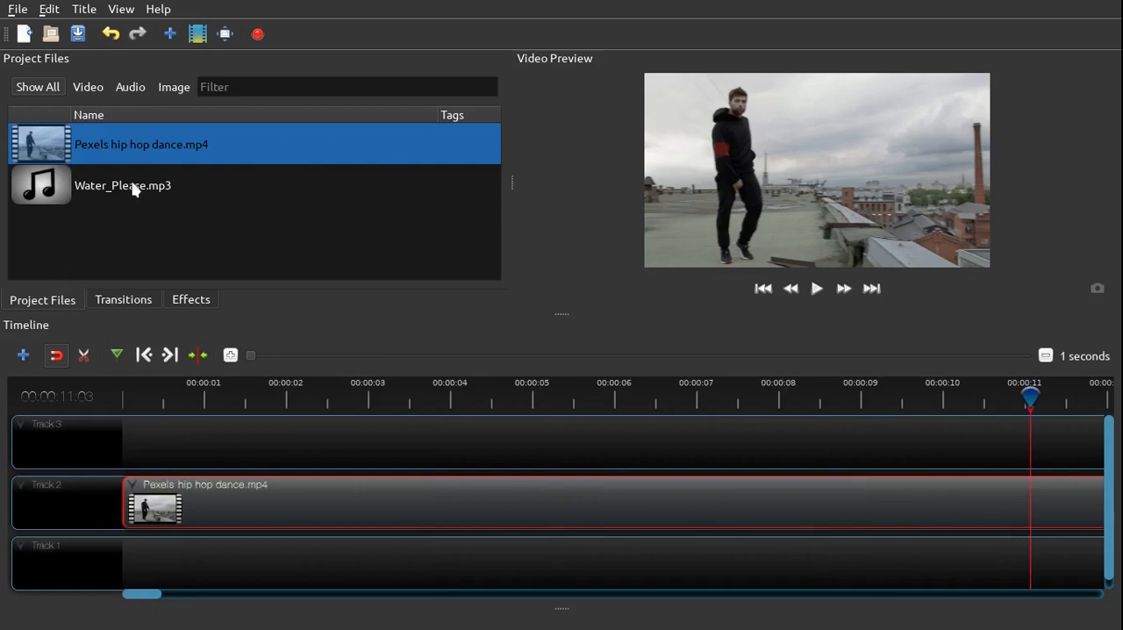
# Add Water_Please.mp3 to Track 1 at the start of the timeline and show its waveform
pyautogui.moveTo(133, 189); pyautogui.dragTo(108, 518)
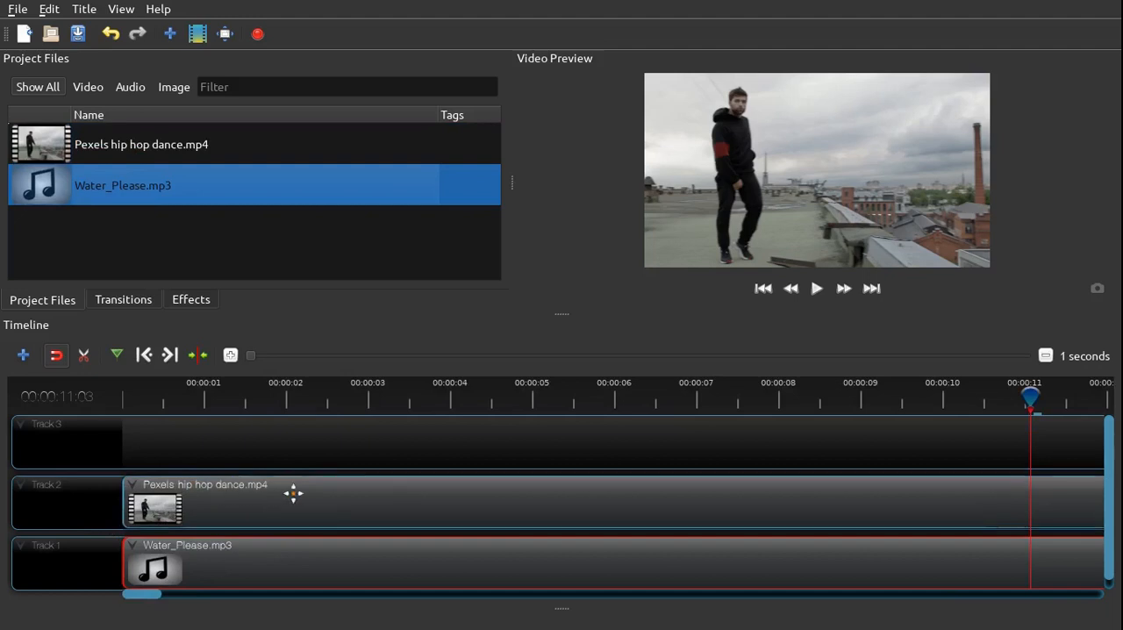
pyautogui.scroll(-2, 463, 520)
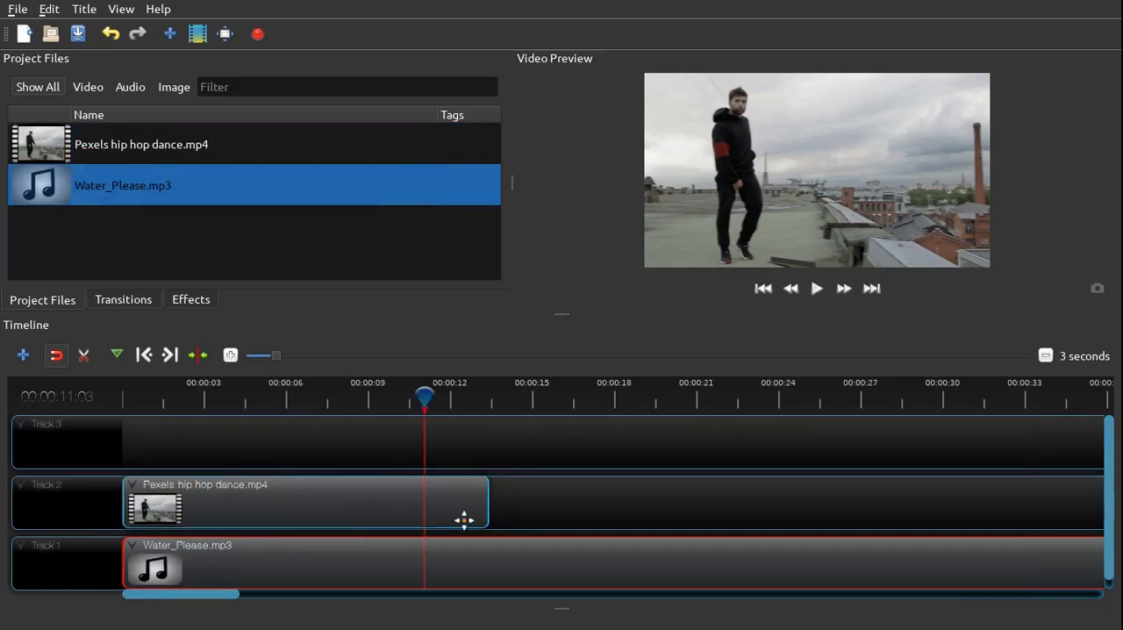
pyautogui.rightClick(375, 572)
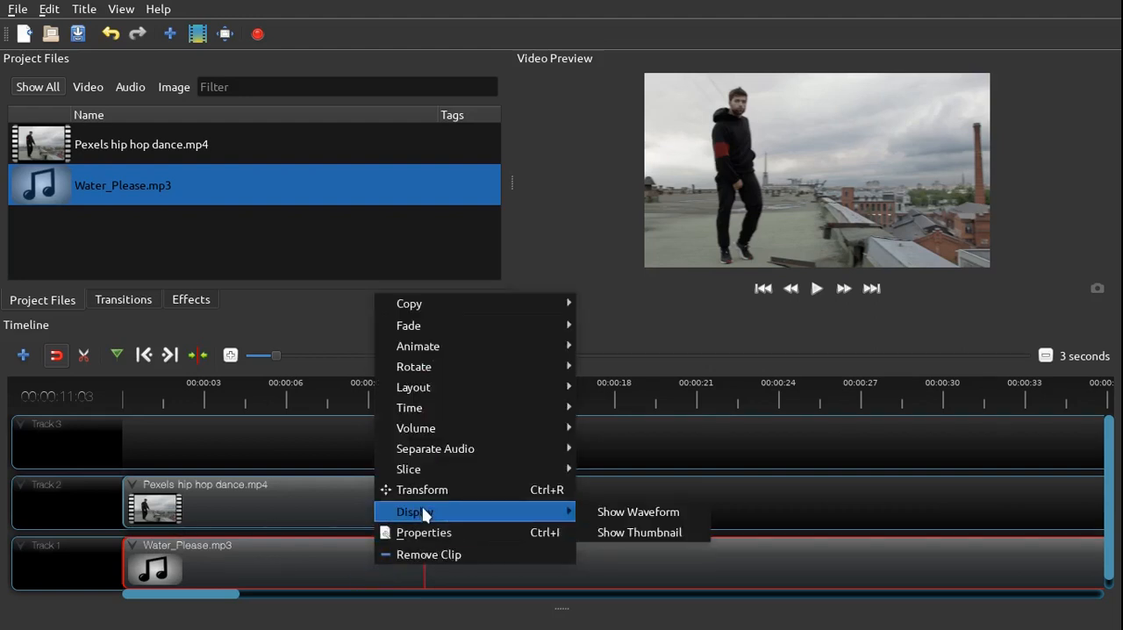
pyautogui.click(631, 513)
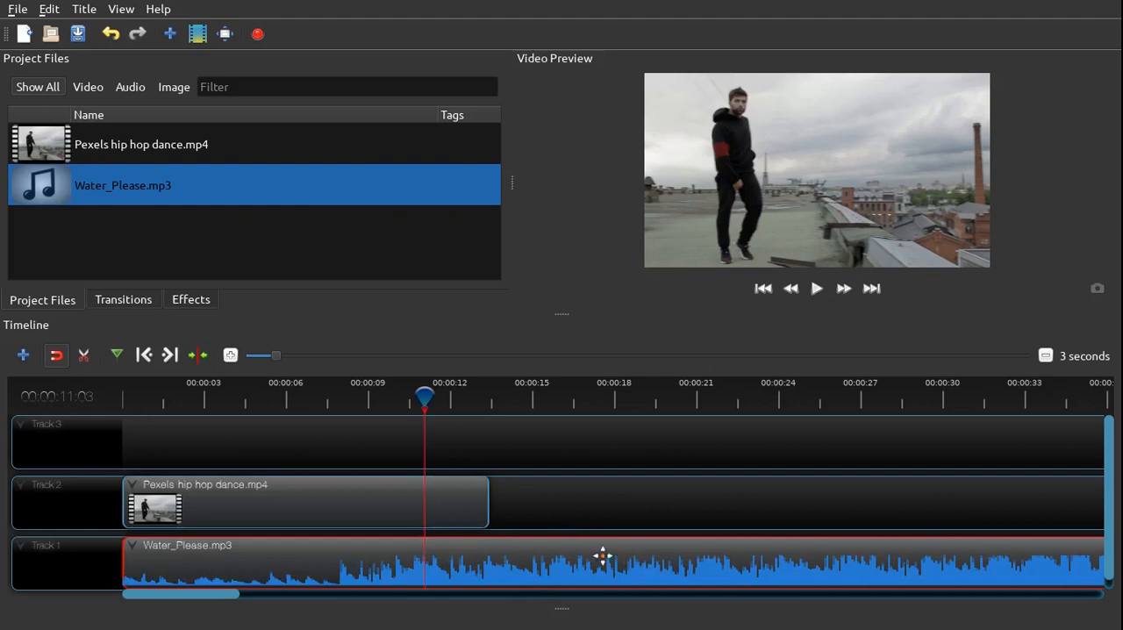
# Slice the Water_Please.mp3 clip at 00:00:06:21 keeping its right side, and move the remaining part to the start of Track 1
pyautogui.click(288, 397)
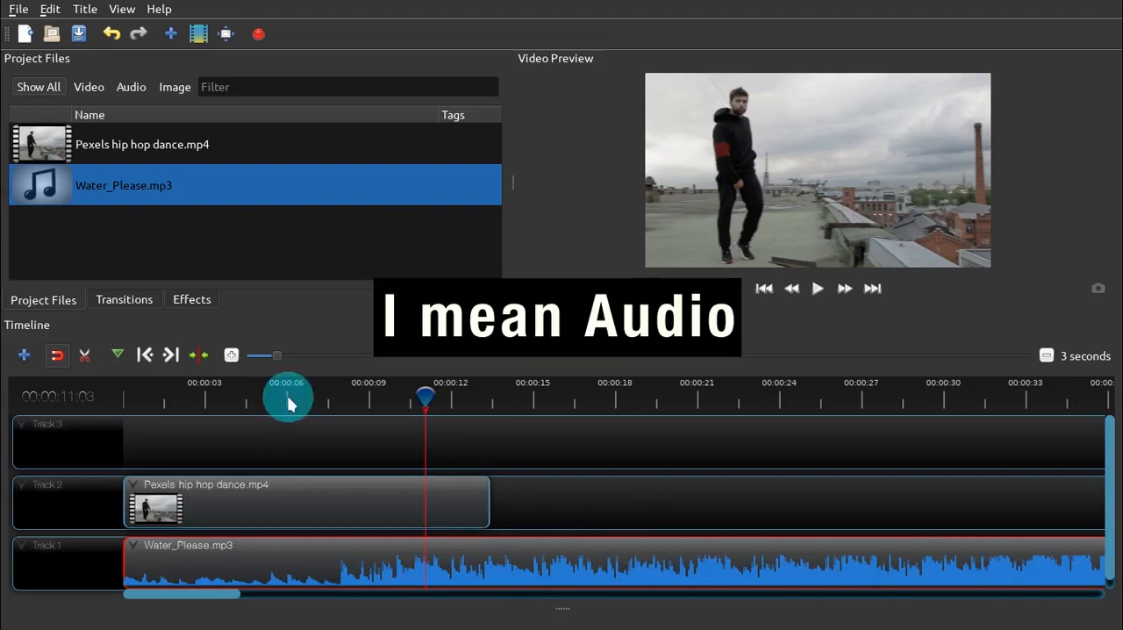
pyautogui.press('Right')
pyautogui.press('Right')
pyautogui.press('Right')
pyautogui.press('Right')
pyautogui.press('Right')
pyautogui.press('Right')
pyautogui.press('Right')
pyautogui.press('Right')
pyautogui.press('Right')
pyautogui.press('Right')
pyautogui.press('Right')
pyautogui.press('Right')
pyautogui.press('Right')
pyautogui.press('Right')
pyautogui.press('Right')
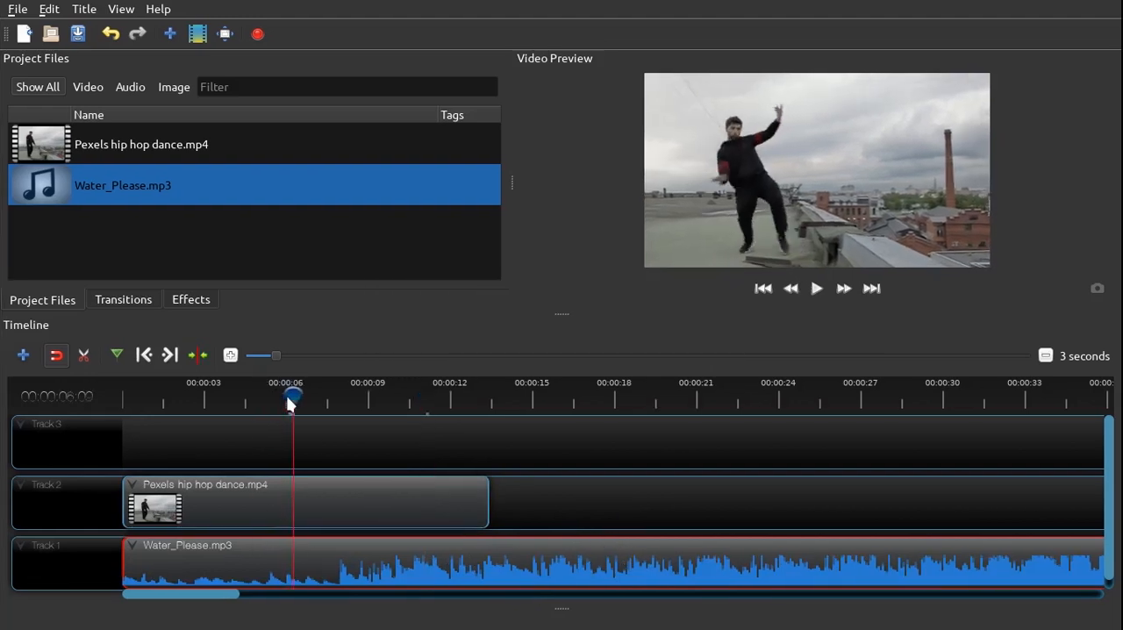
pyautogui.press('Right')
pyautogui.press('Right')
pyautogui.press('Right')
pyautogui.press('Right')
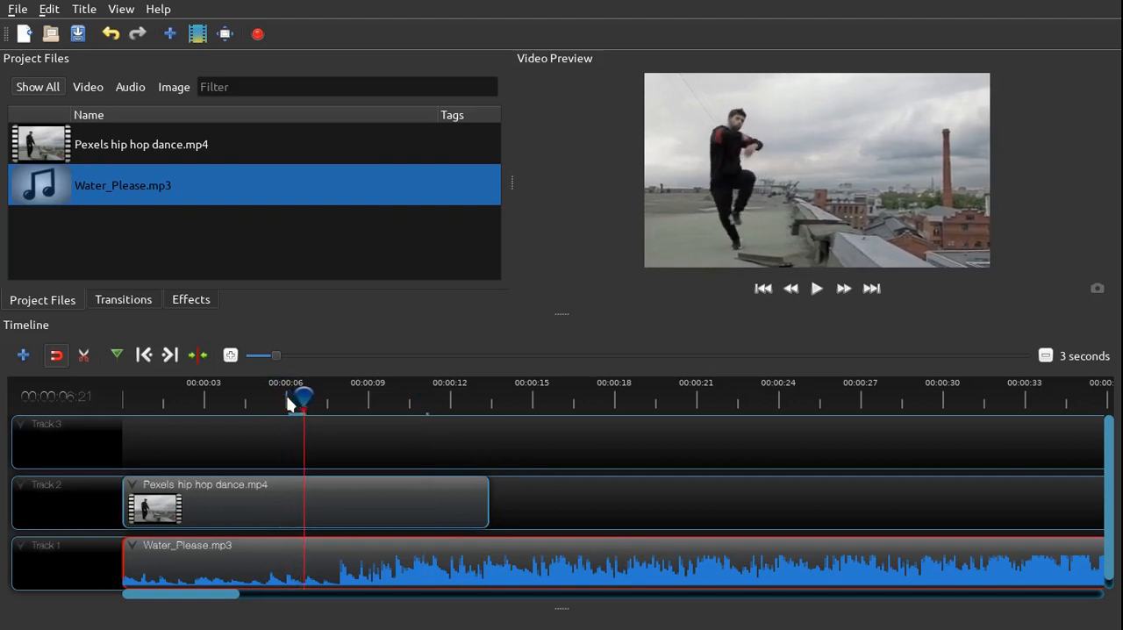
pyautogui.click(343, 541)
pyautogui.rightClick(345, 554)
pyautogui.moveTo(421, 459)
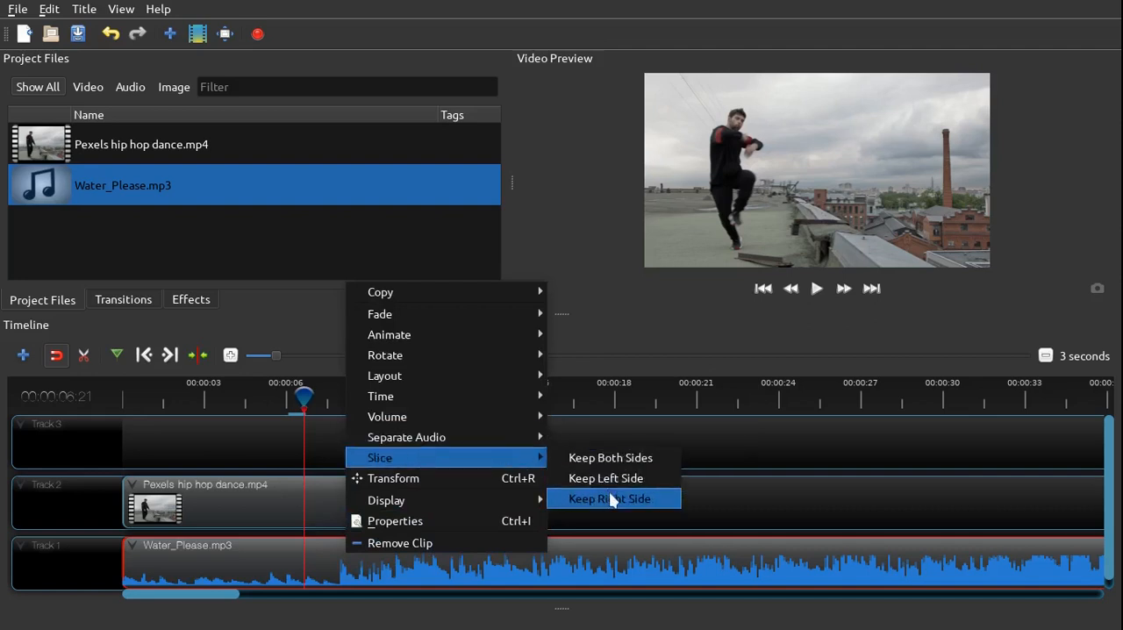
pyautogui.click(612, 498)
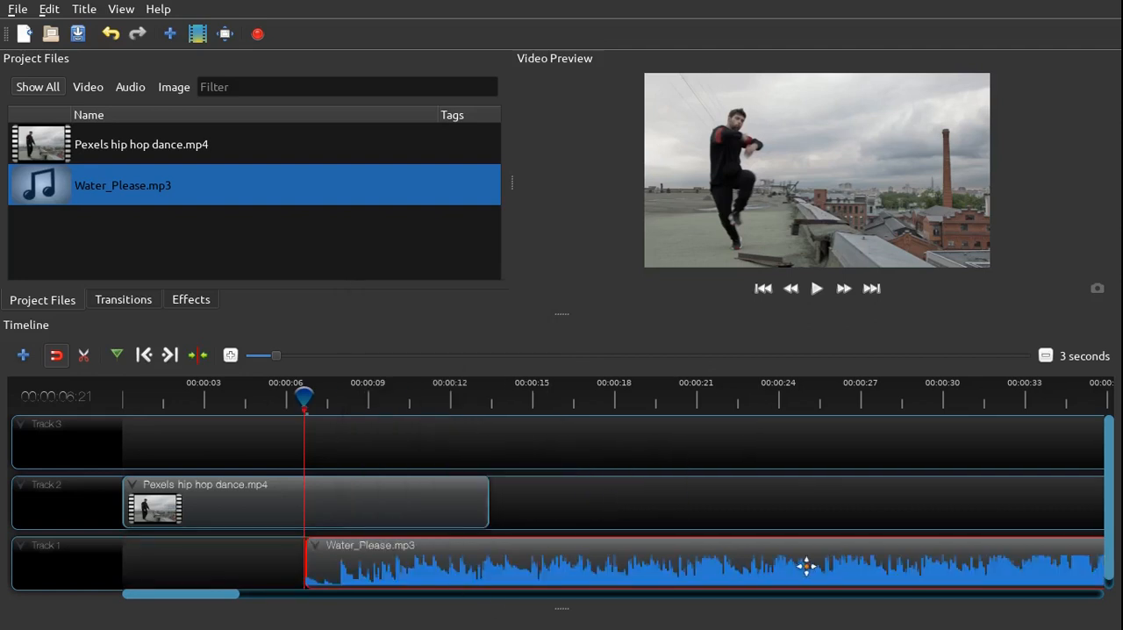
pyautogui.click(780, 563)
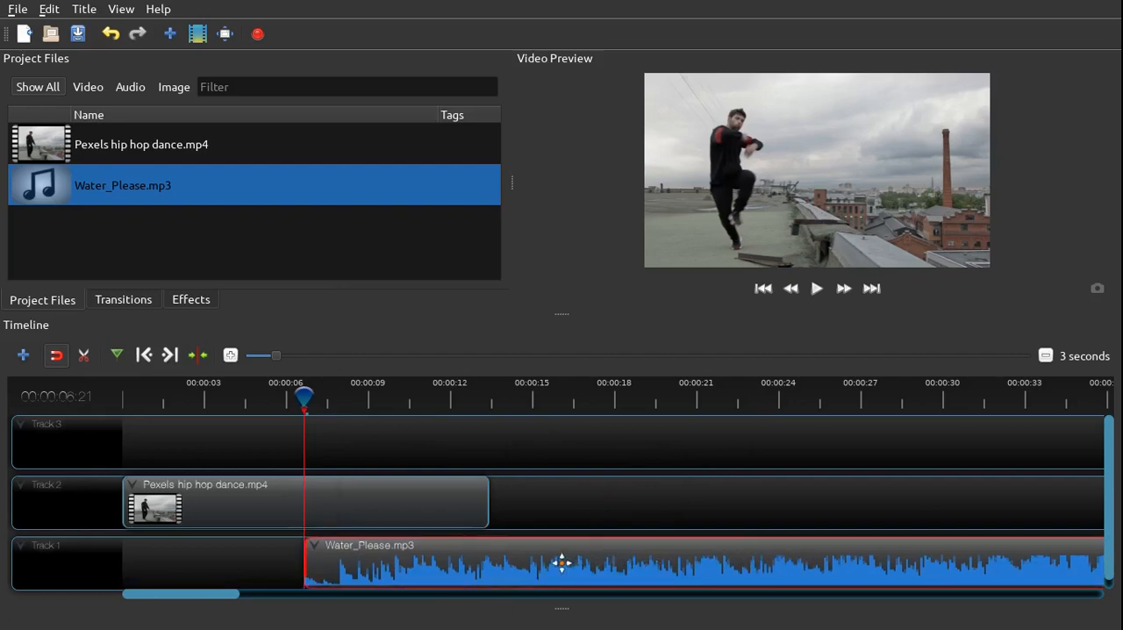
pyautogui.moveTo(562, 561); pyautogui.dragTo(356, 563)
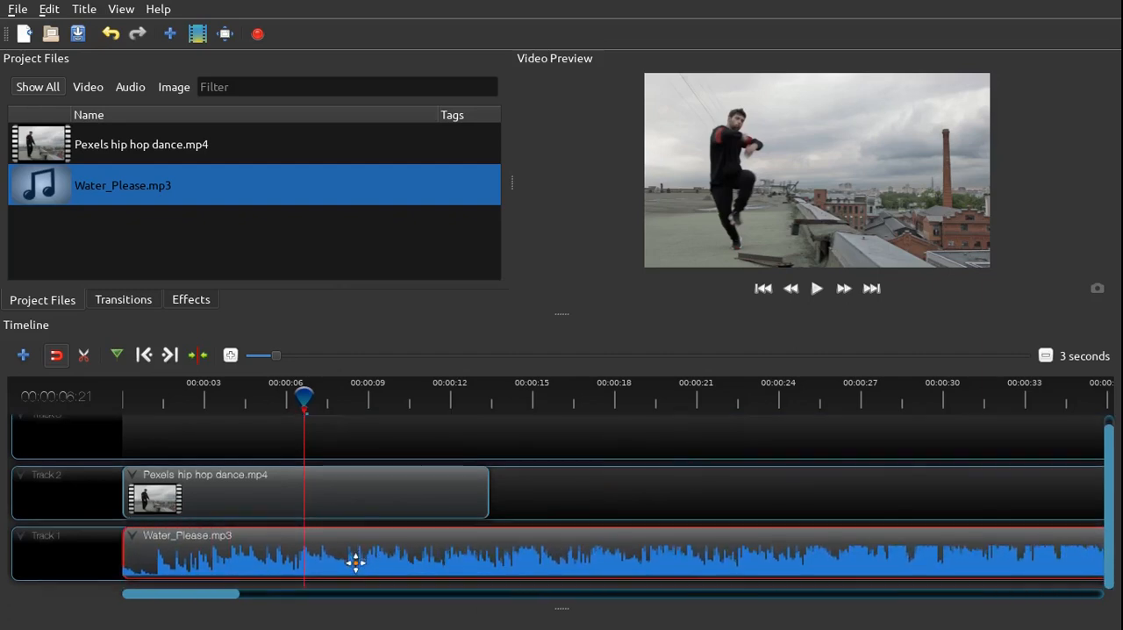
# Slice the Water_Please.mp3 clip at the dance video's end, 00:00:13:13, keeping only its left side
pyautogui.click(476, 401)
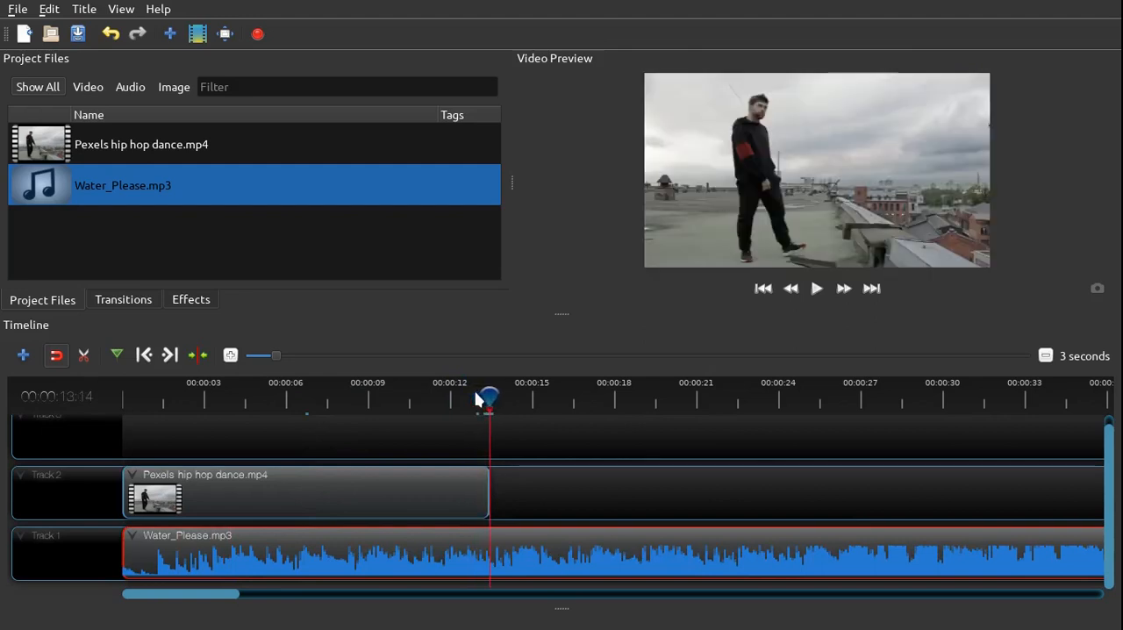
pyautogui.press('Left')
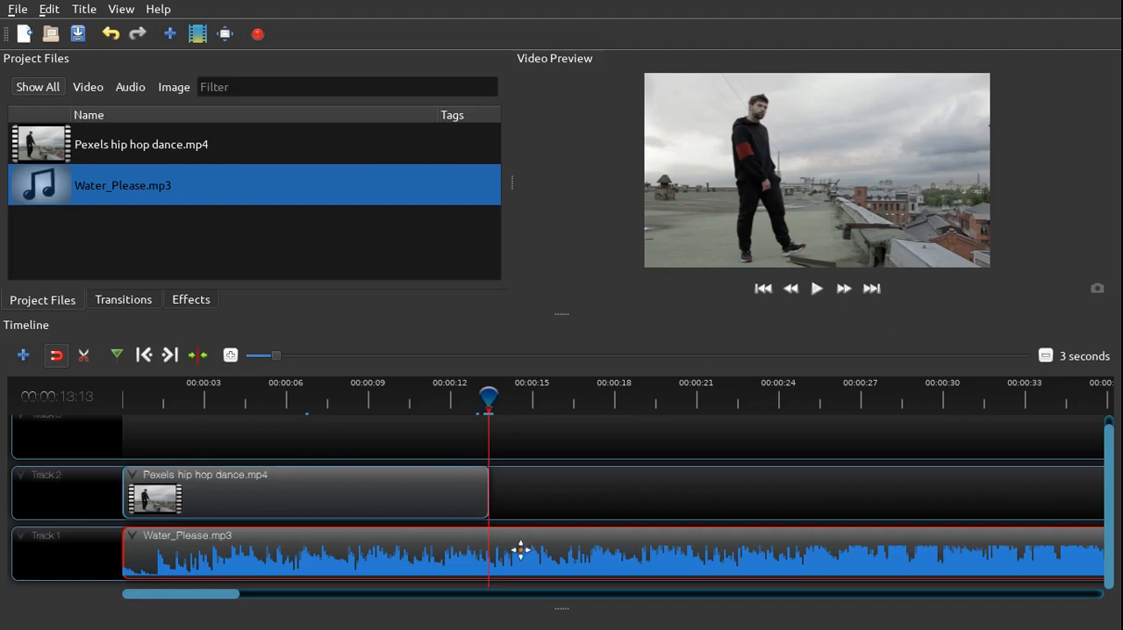
pyautogui.rightClick(521, 557)
pyautogui.moveTo(593, 455)
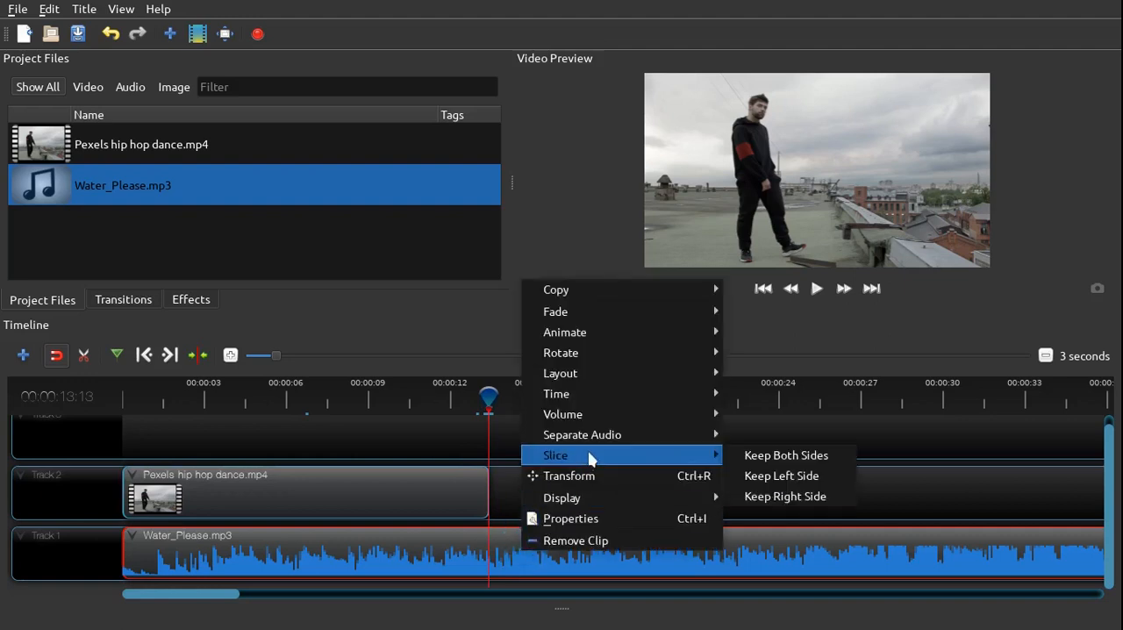
pyautogui.click(777, 475)
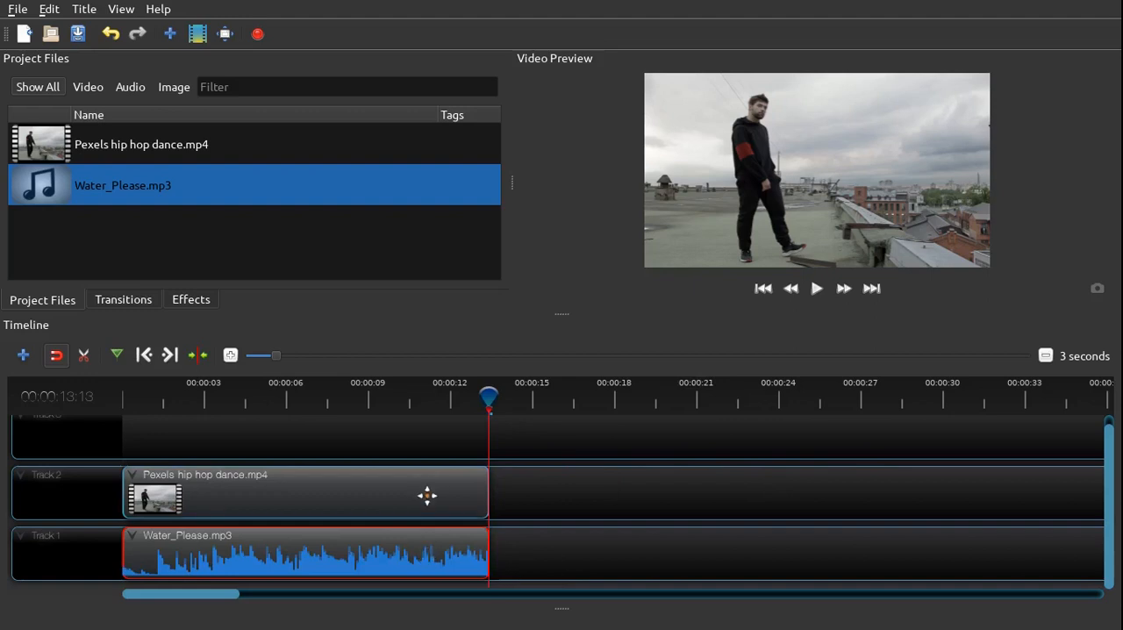
# Start a new title from the Solid color template and name its file "black color"
pyautogui.click(230, 356)
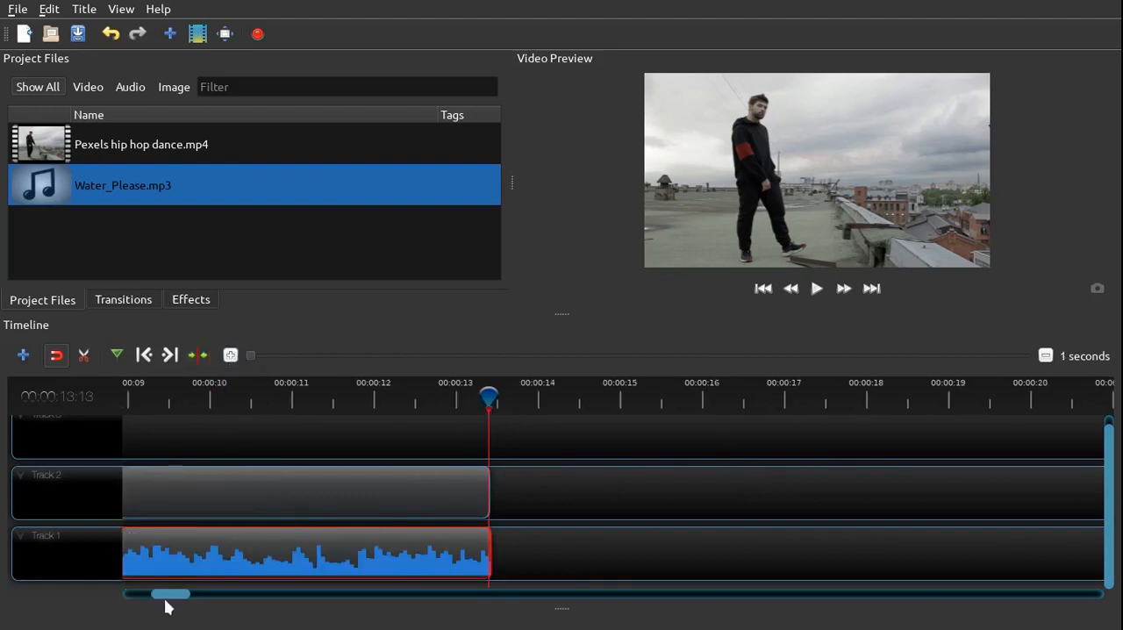
pyautogui.moveTo(173, 592); pyautogui.dragTo(132, 594)
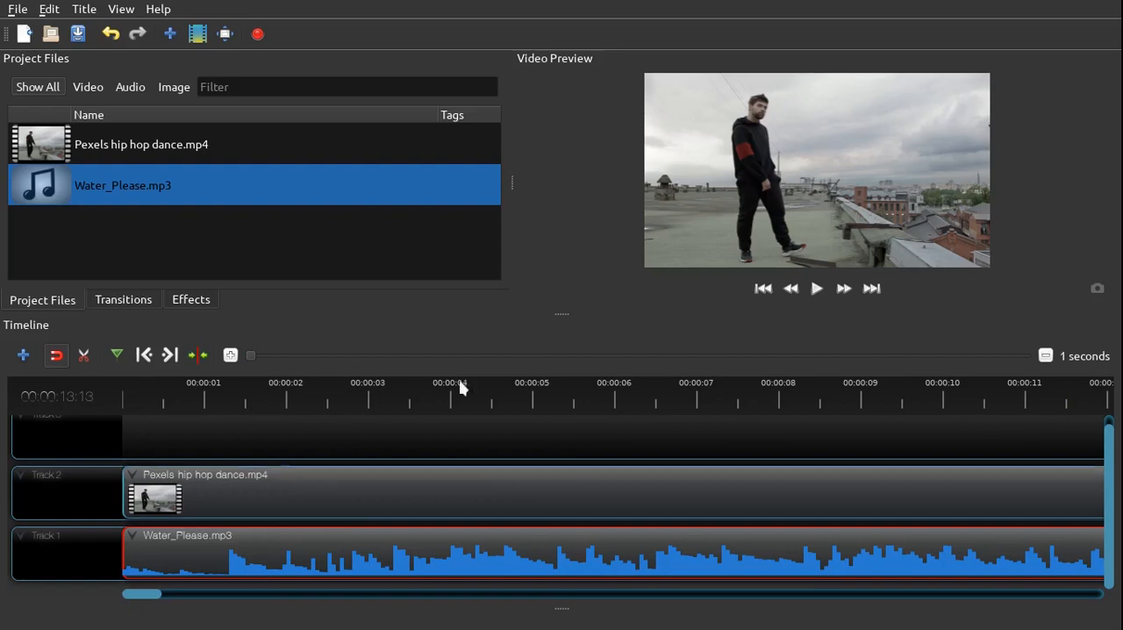
pyautogui.moveTo(564, 313); pyautogui.dragTo(563, 375)
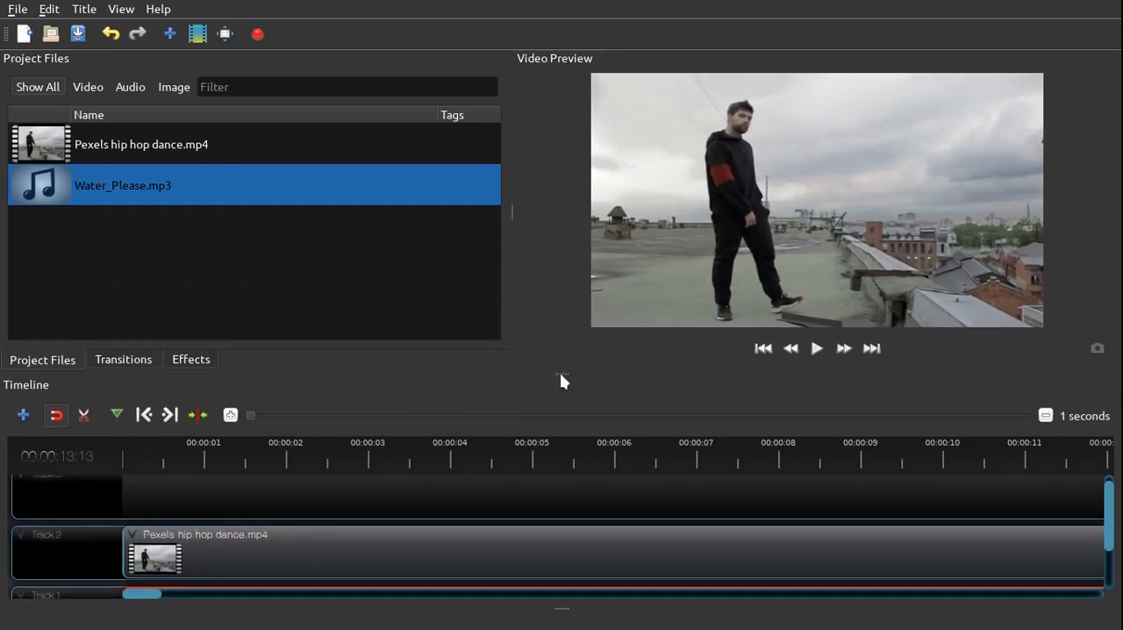
pyautogui.click(88, 10)
pyautogui.click(106, 33)
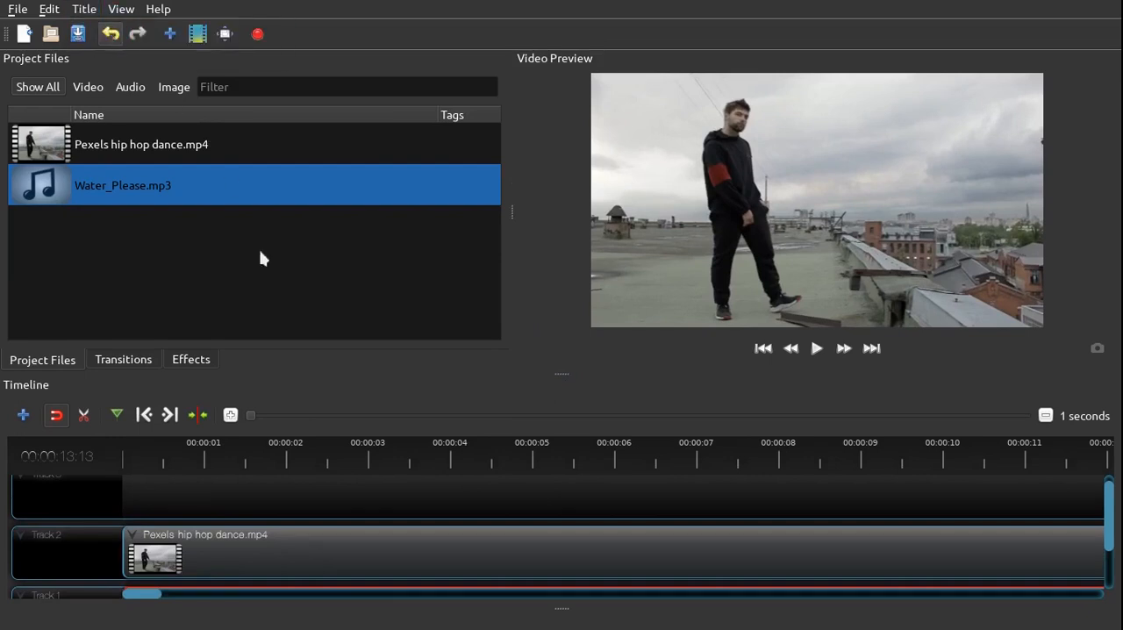
pyautogui.scroll(-10, 460, 348)
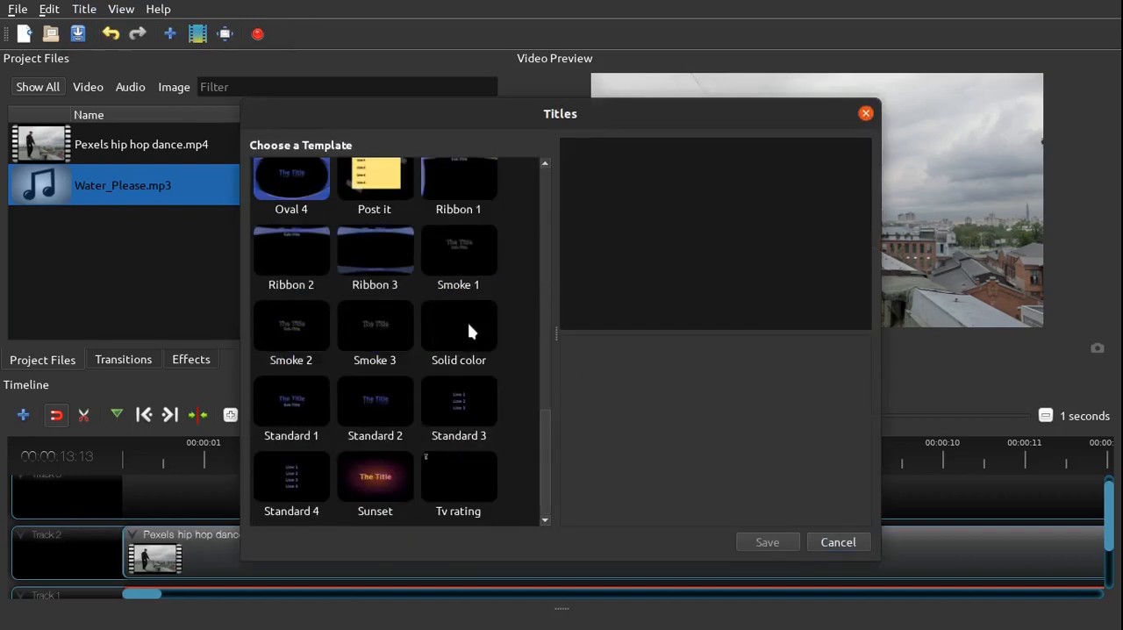
pyautogui.click(464, 326)
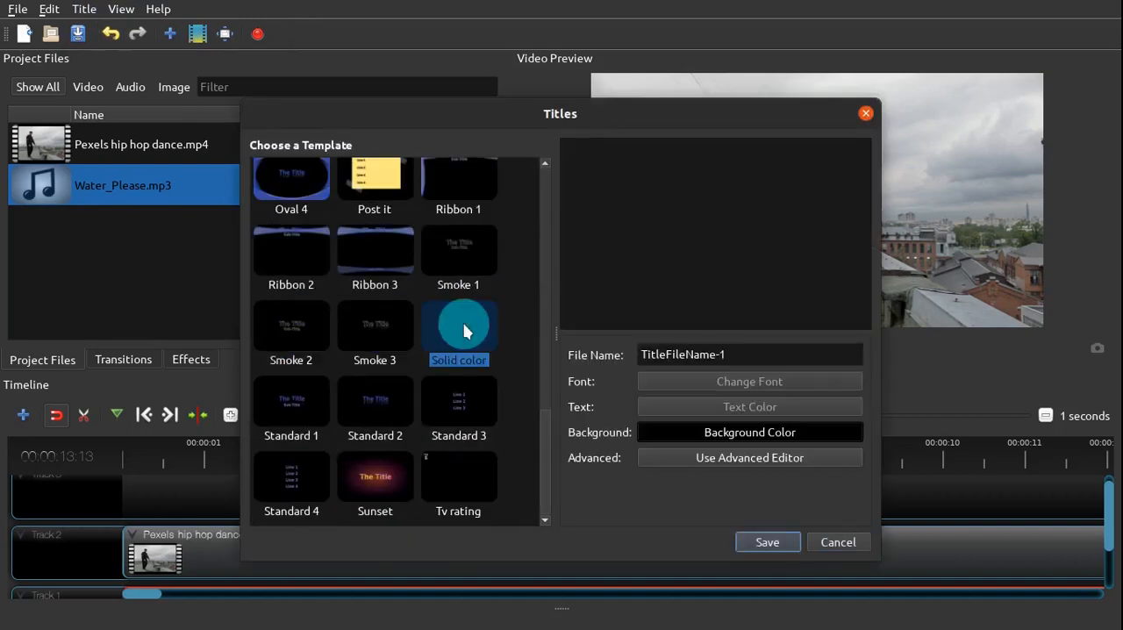
pyautogui.tripleClick(768, 353)
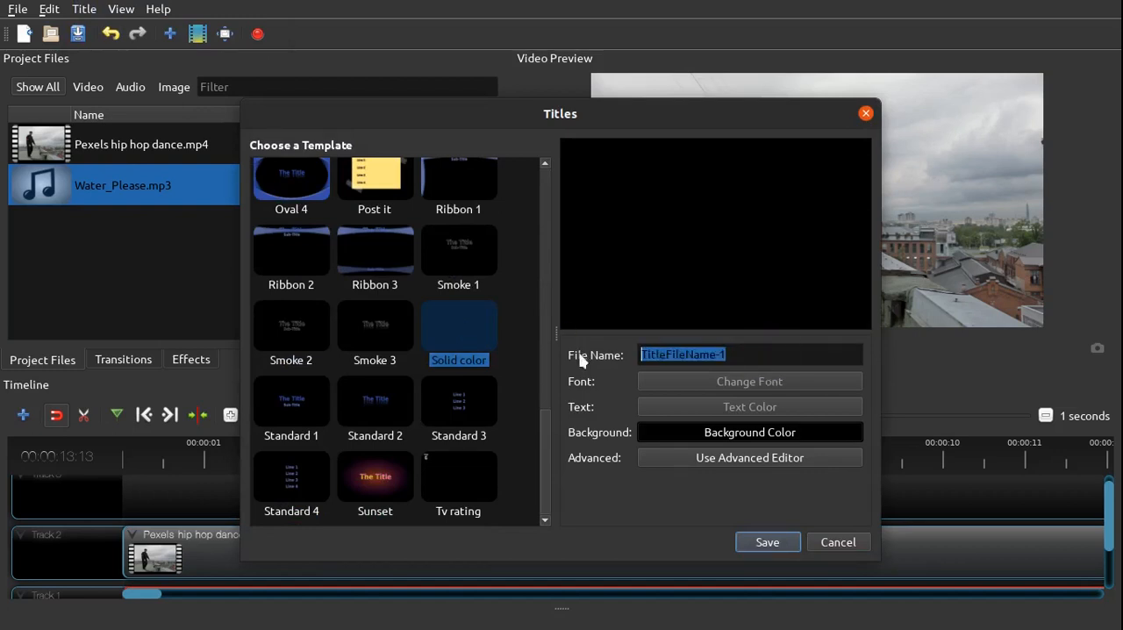
pyautogui.write('black color')
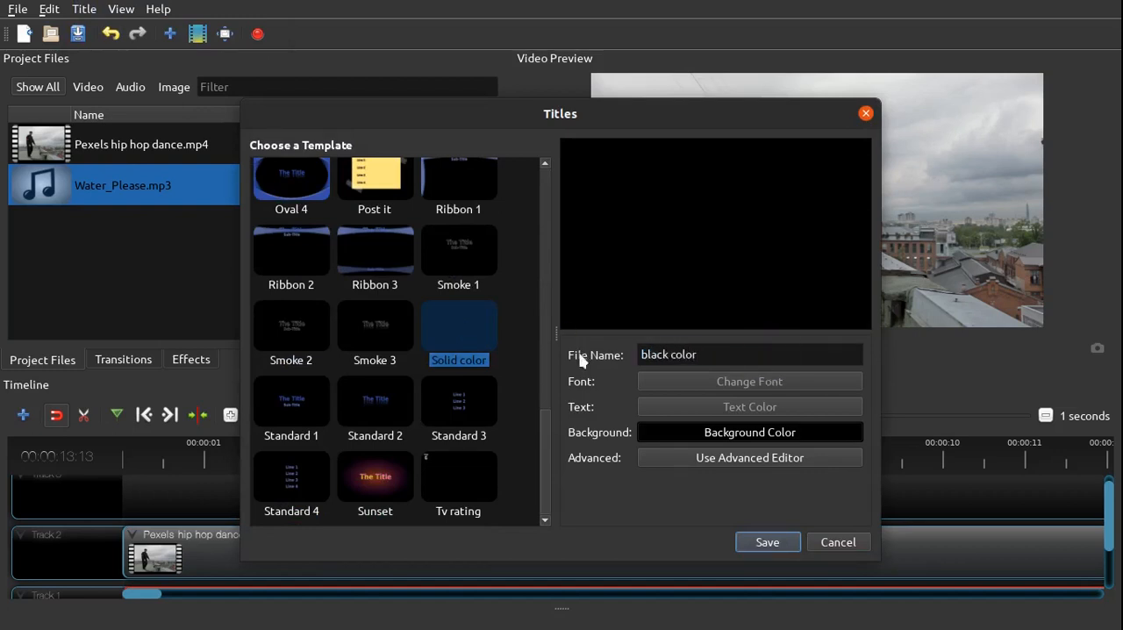
# Set the title's background color to black (#000000) and save the title, replacing the existing black color.svg
pyautogui.click(760, 433)
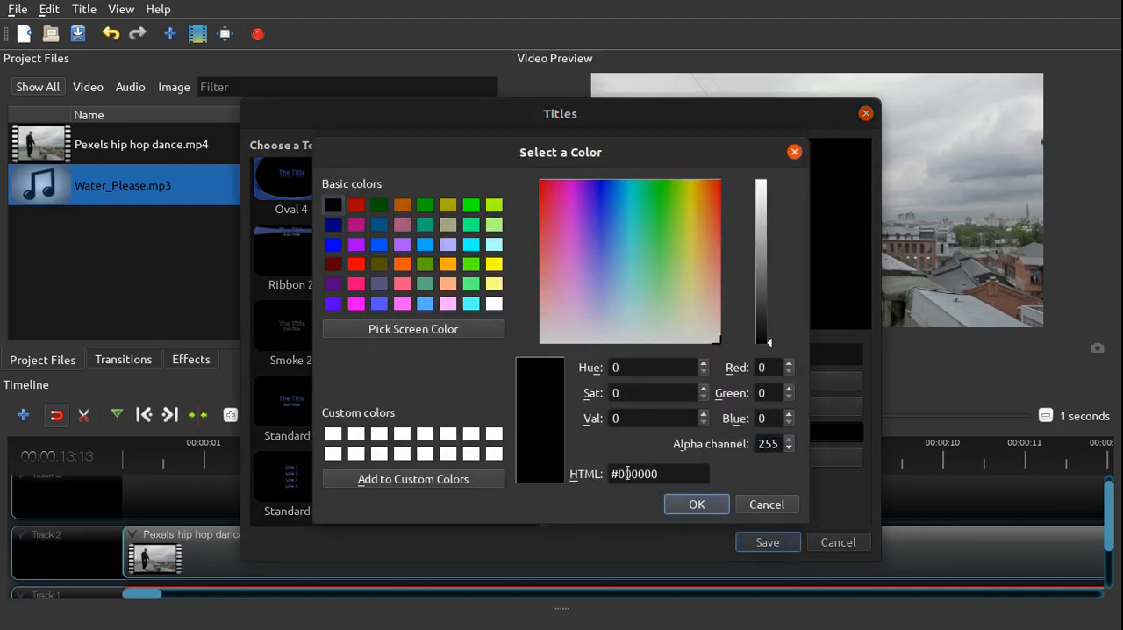
pyautogui.click(694, 505)
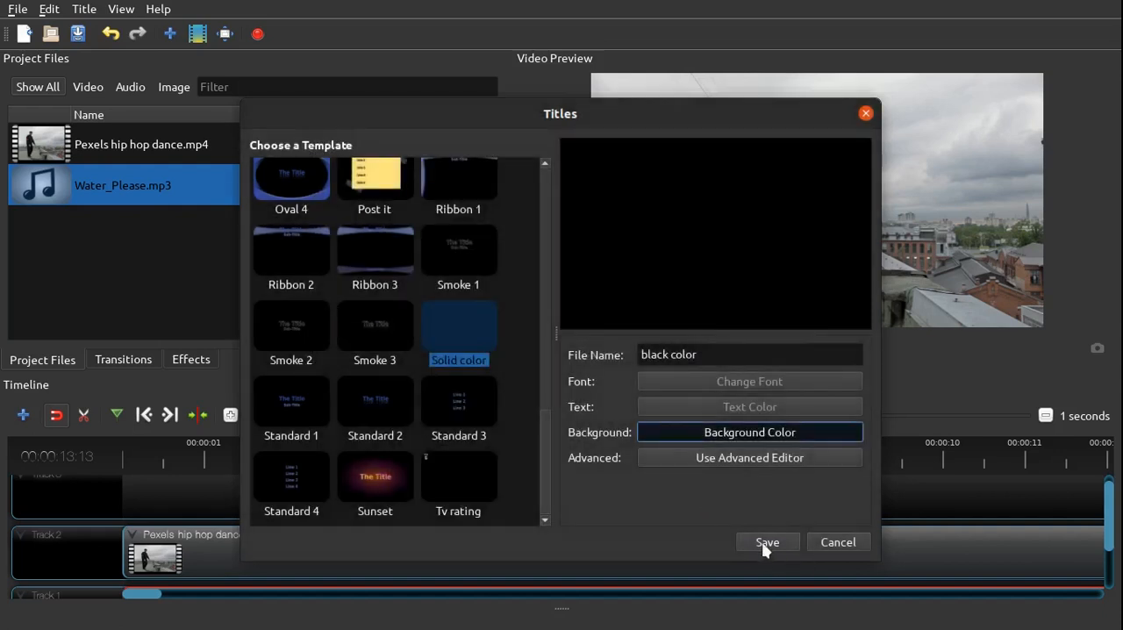
pyautogui.click(762, 537)
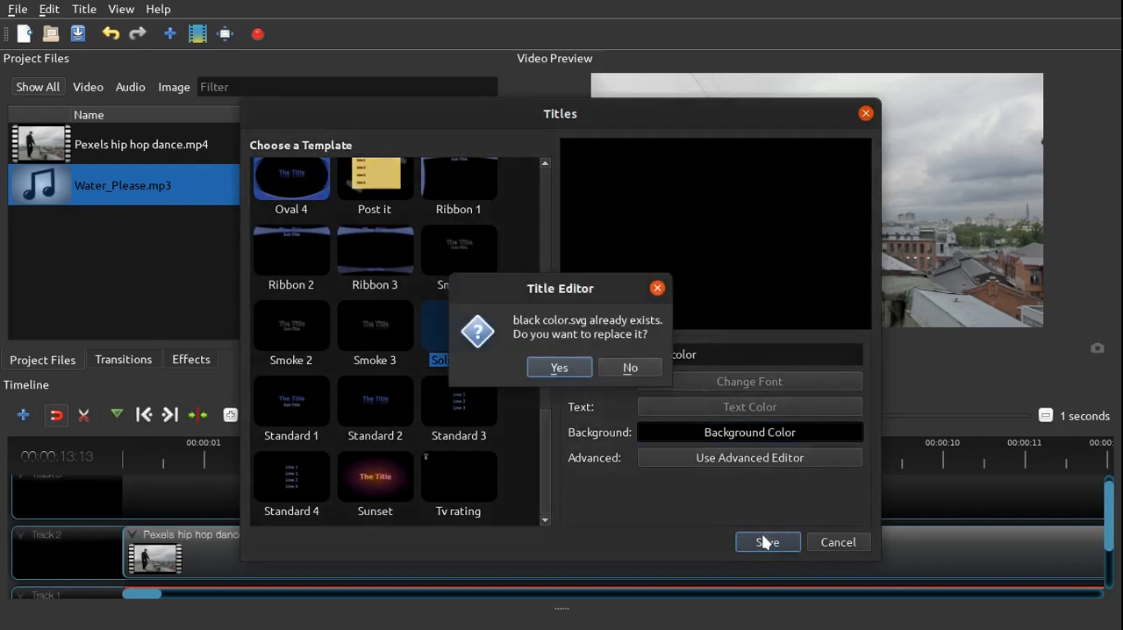
pyautogui.click(559, 368)
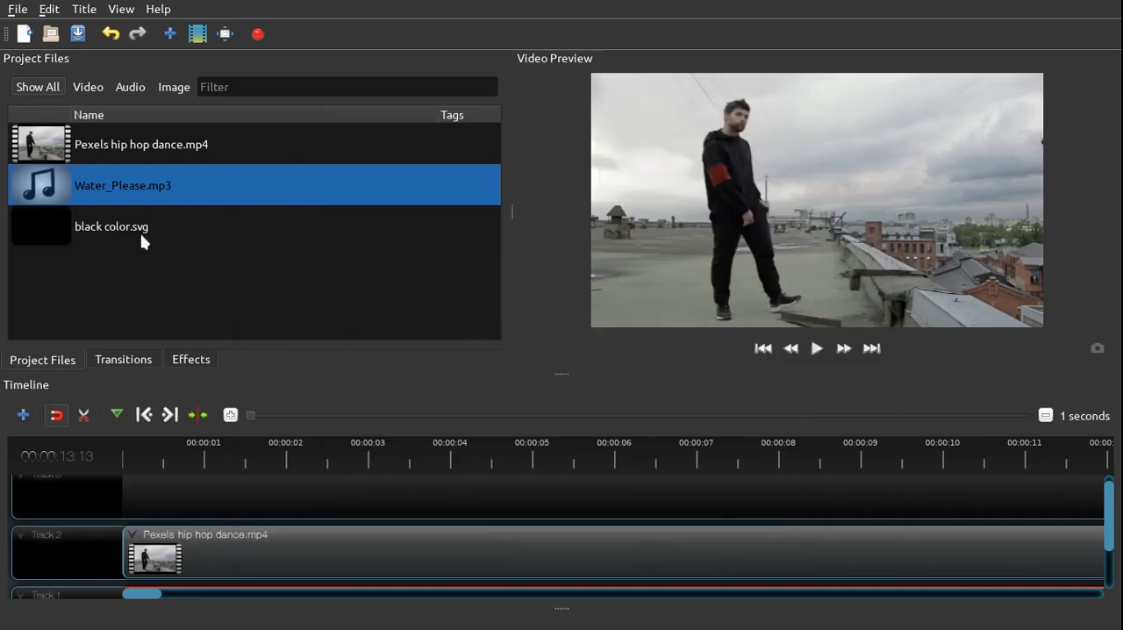
# Place black color.svg on Track 3 above the dance video, starting at about 1 second, and resize the timeline area to fit all tracks
pyautogui.click(140, 234)
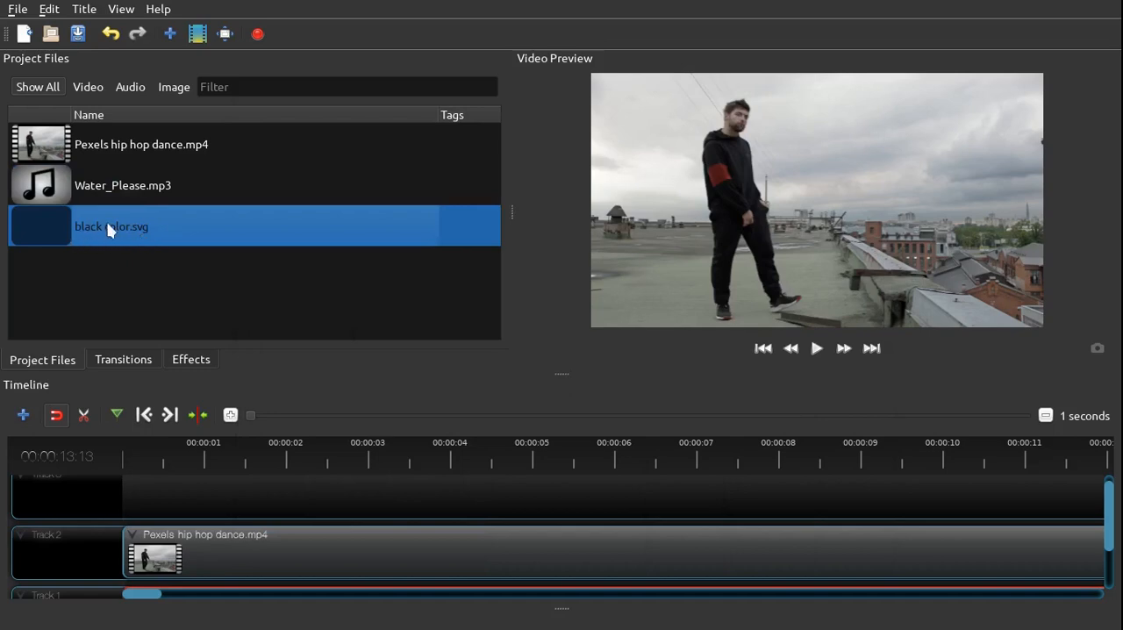
pyautogui.moveTo(110, 230); pyautogui.dragTo(198, 499)
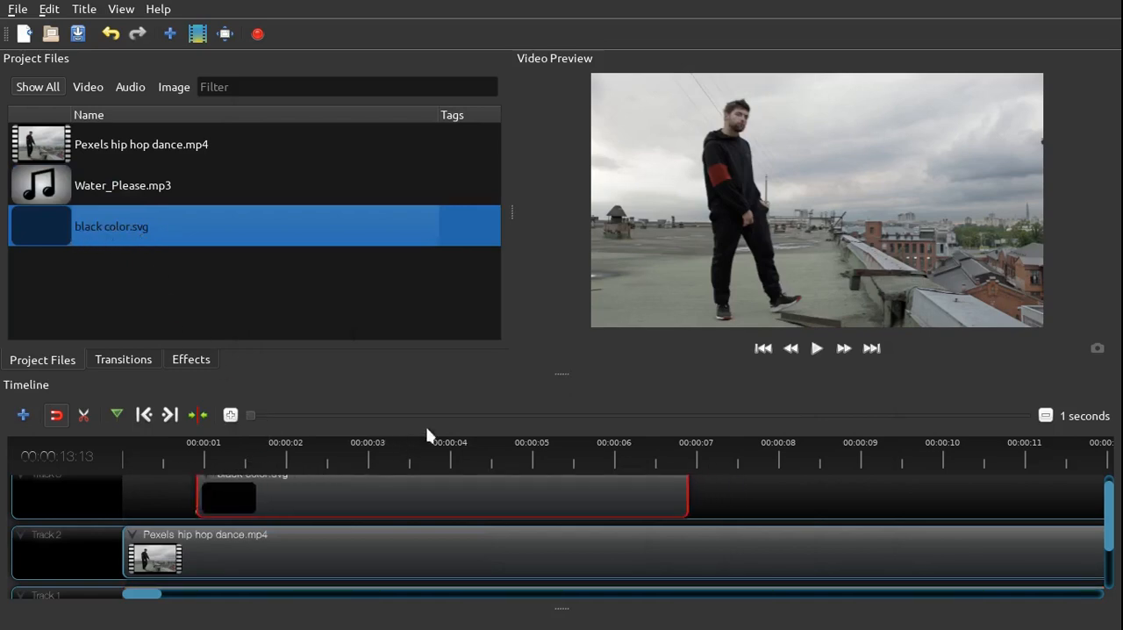
pyautogui.moveTo(562, 371); pyautogui.dragTo(566, 326)
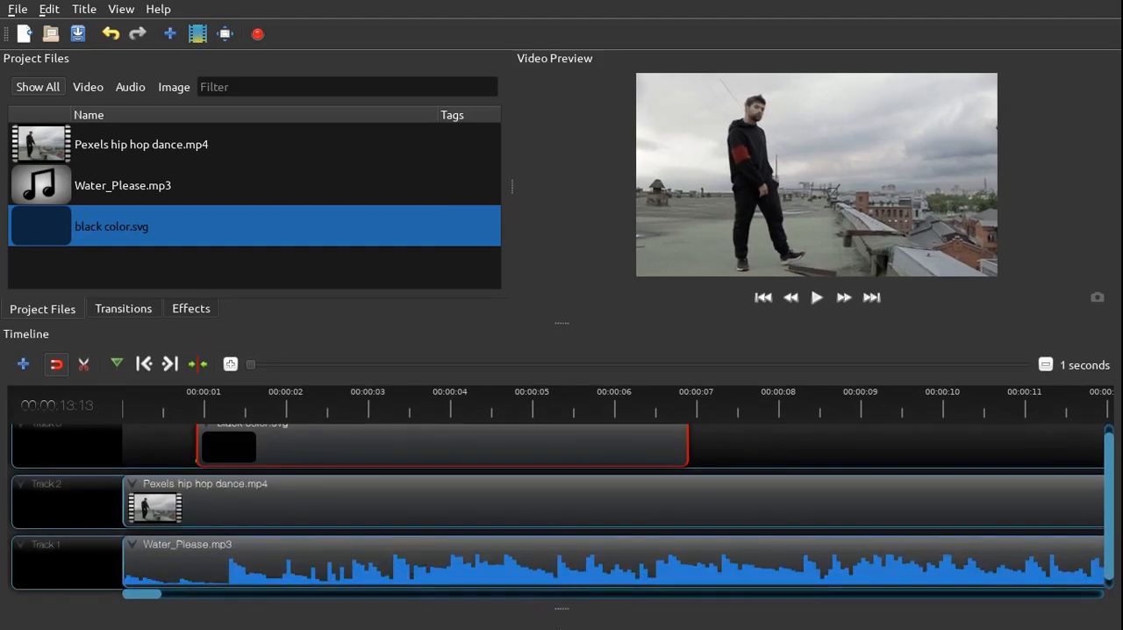
pyautogui.moveTo(563, 323)
pyautogui.mouseDown()
pyautogui.moveTo(566, 214)
pyautogui.moveTo(566, 325)
pyautogui.moveTo(568, 295)
pyautogui.moveTo(569, 312)
pyautogui.mouseUp()
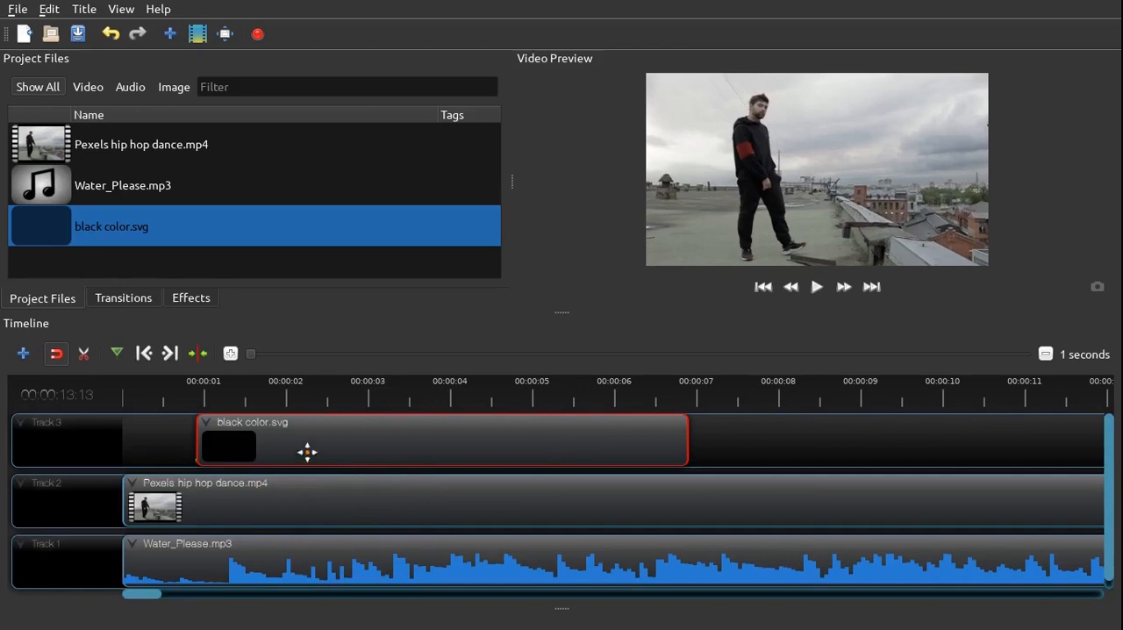
# Shift black color.svg slightly earlier on Track 3 and slice it with the Razor Tool around the first beat, at about 00:00:01:10
pyautogui.moveTo(348, 438); pyautogui.dragTo(331, 420)
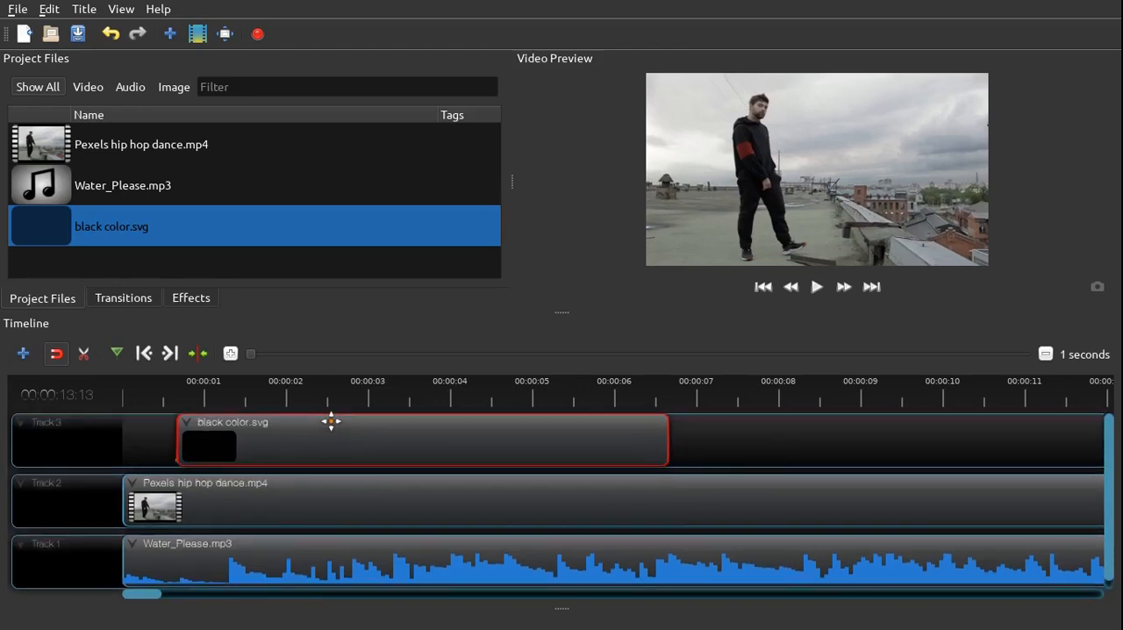
pyautogui.click(244, 397)
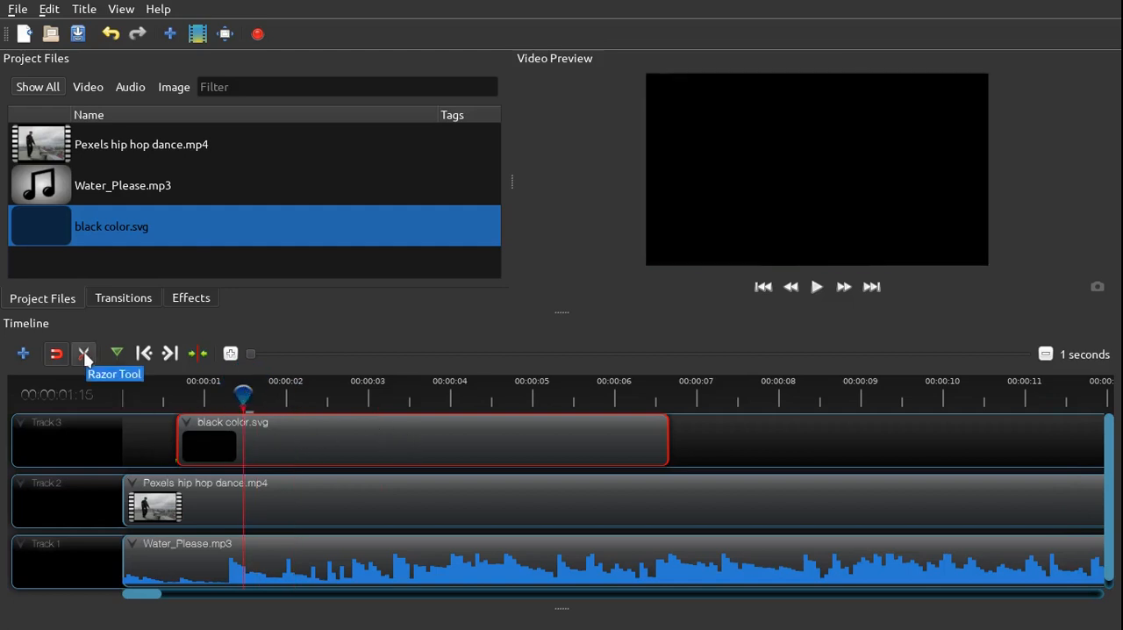
pyautogui.click(84, 355)
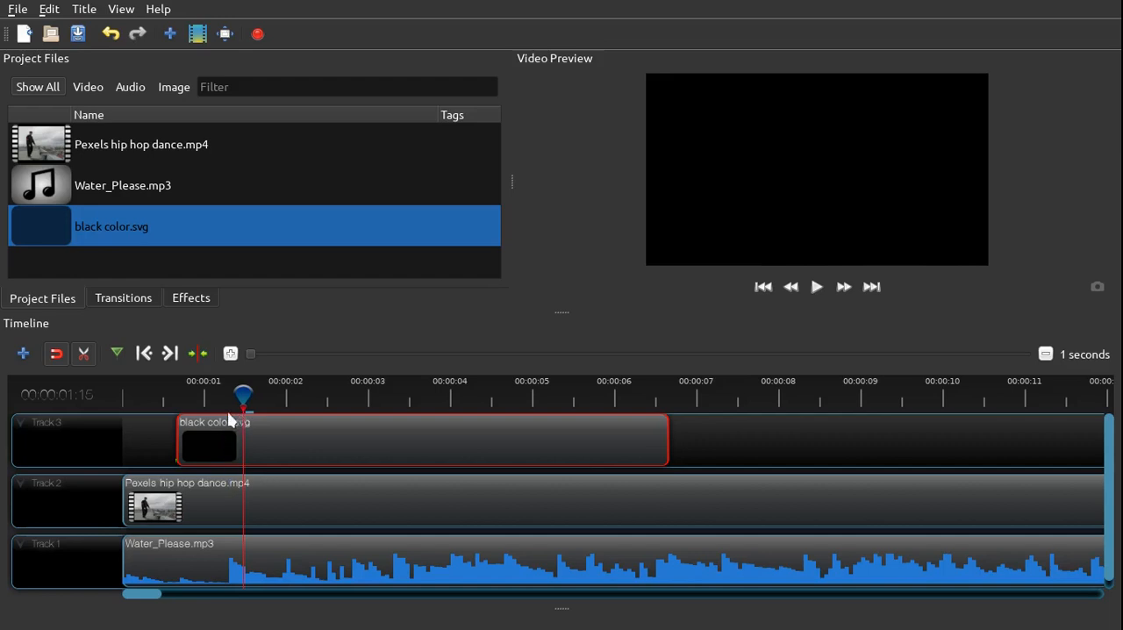
pyautogui.moveTo(243, 394); pyautogui.dragTo(229, 395)
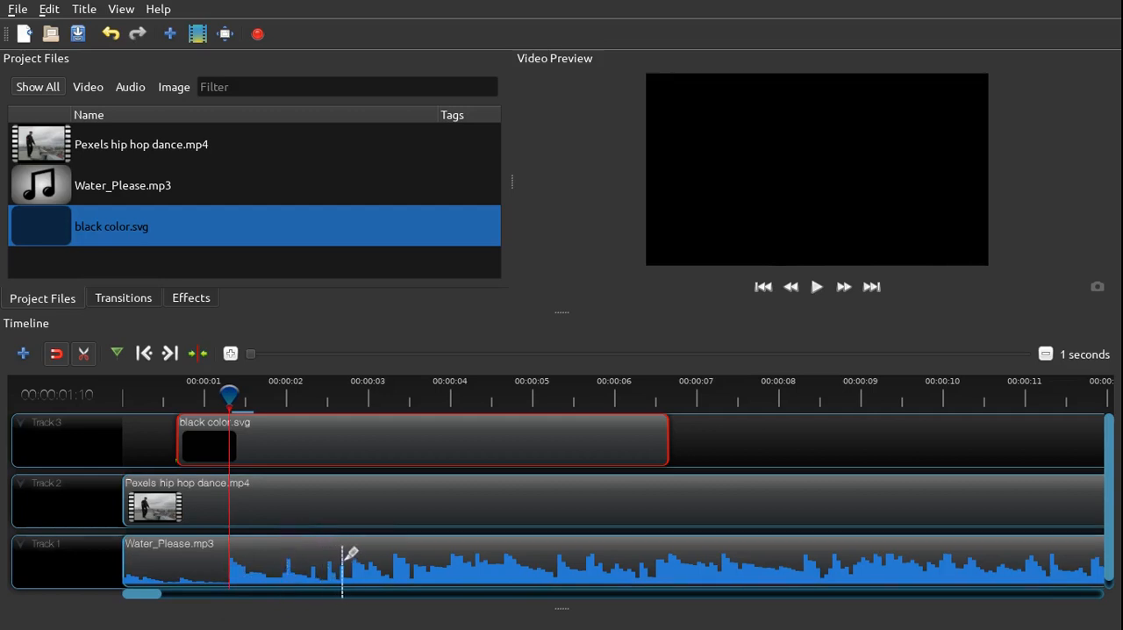
pyautogui.click(229, 426)
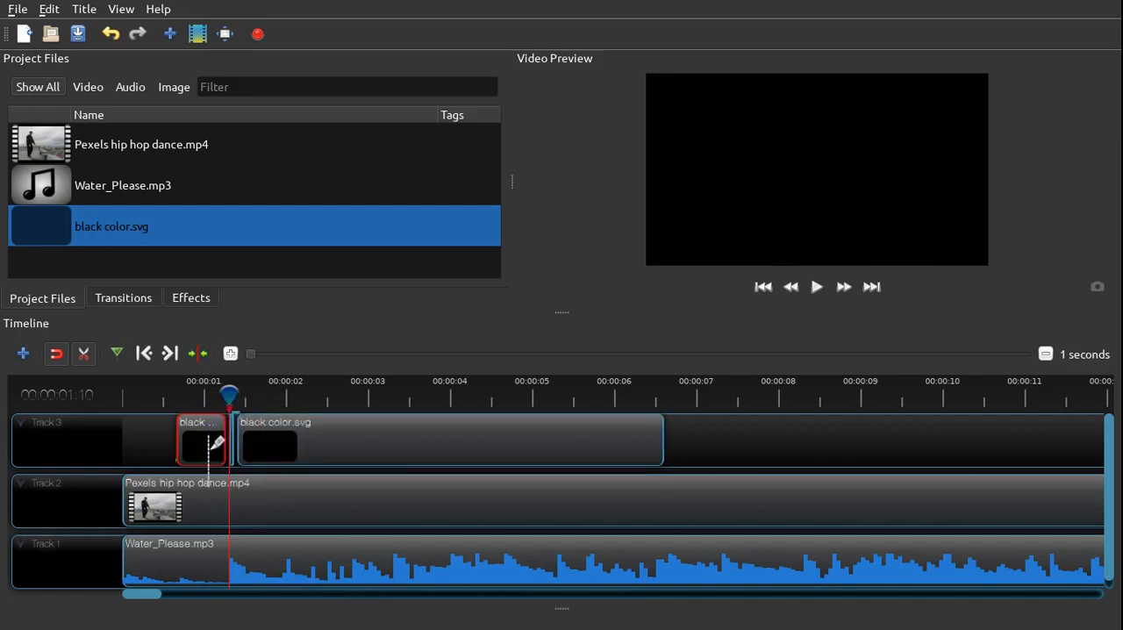
# Turn off the Razor Tool and delete the black color.svg pieces before and after the thin slice on Track 3
pyautogui.click(85, 352)
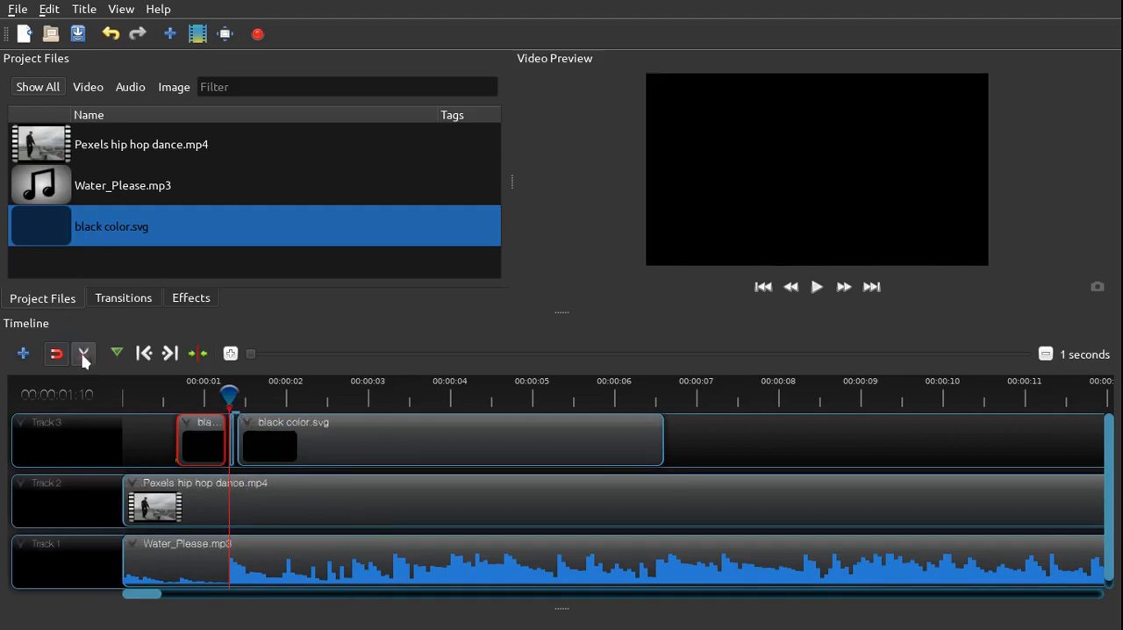
pyautogui.click(190, 438)
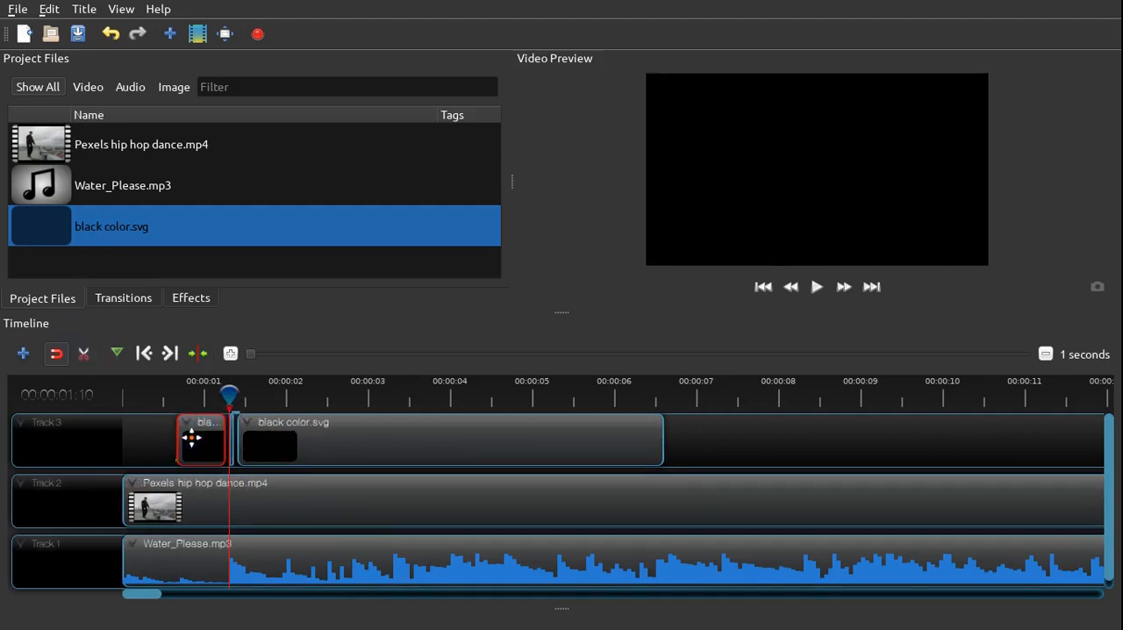
pyautogui.press('Delete')
pyautogui.click(270, 433)
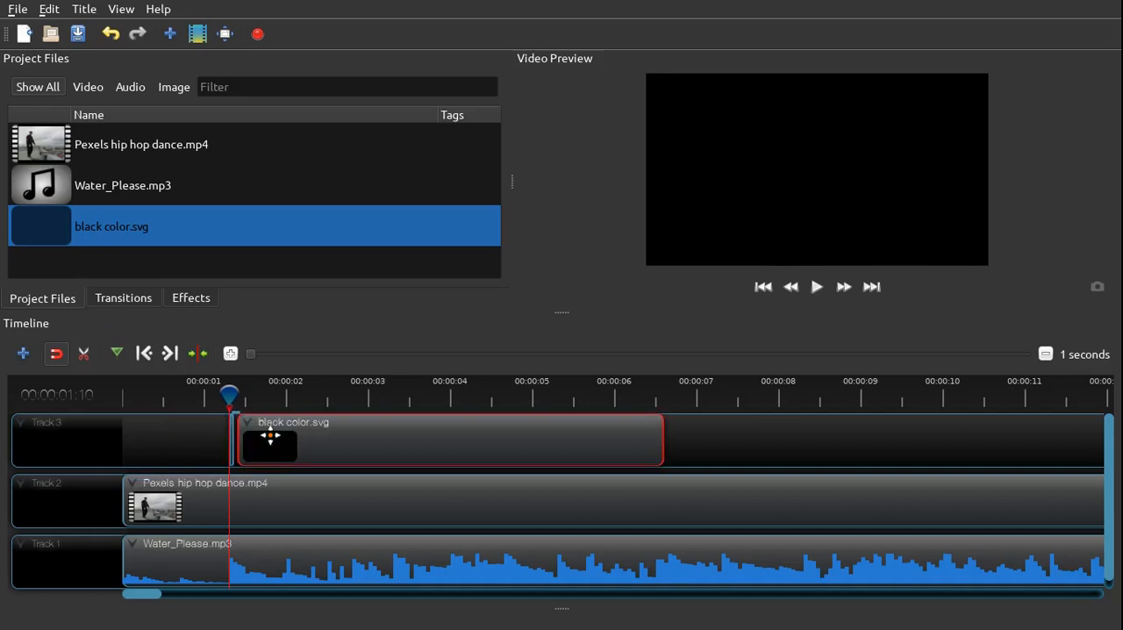
pyautogui.press('Delete')
# Copy the thin black slice and paste it on Track 3 at the beats at 00:00:01:15, about 2 seconds, 00:00:02:10 and 00:00:02:17
pyautogui.moveTo(230, 395); pyautogui.dragTo(211, 396)
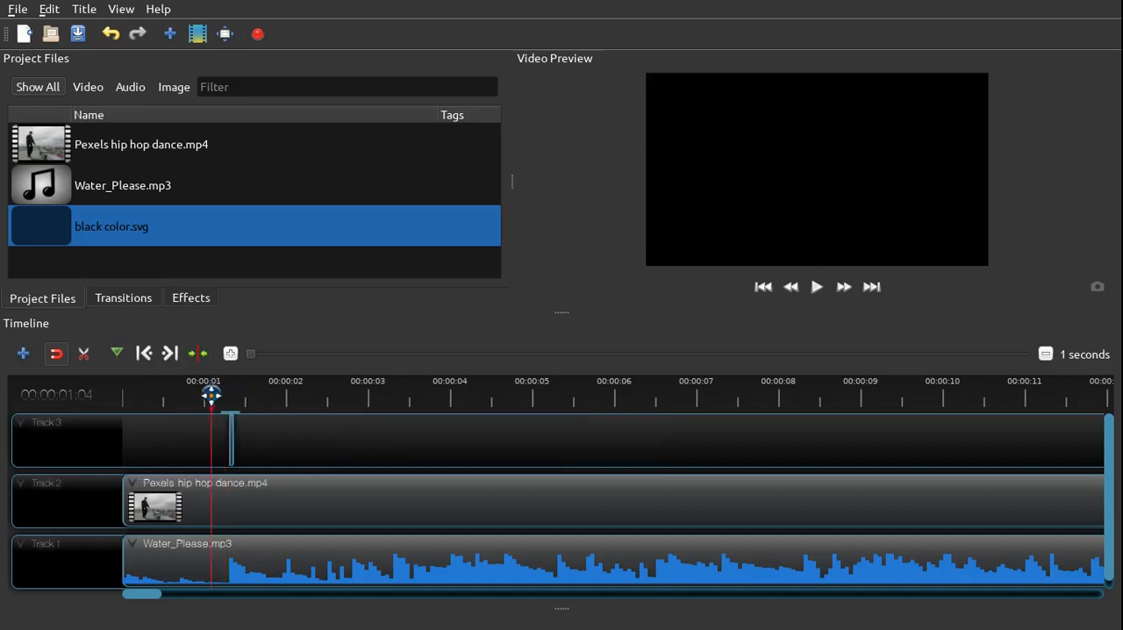
pyautogui.click(232, 441)
pyautogui.moveTo(210, 395); pyautogui.dragTo(240, 395)
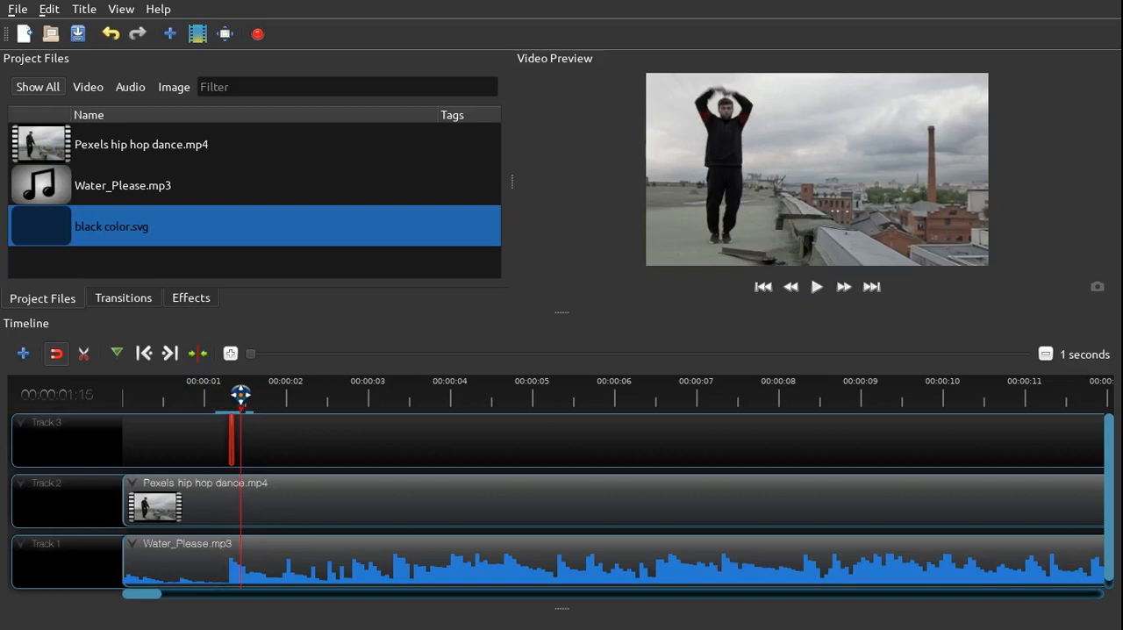
pyautogui.hotkey('ctrl', 'v')
pyautogui.moveTo(241, 396); pyautogui.dragTo(284, 402)
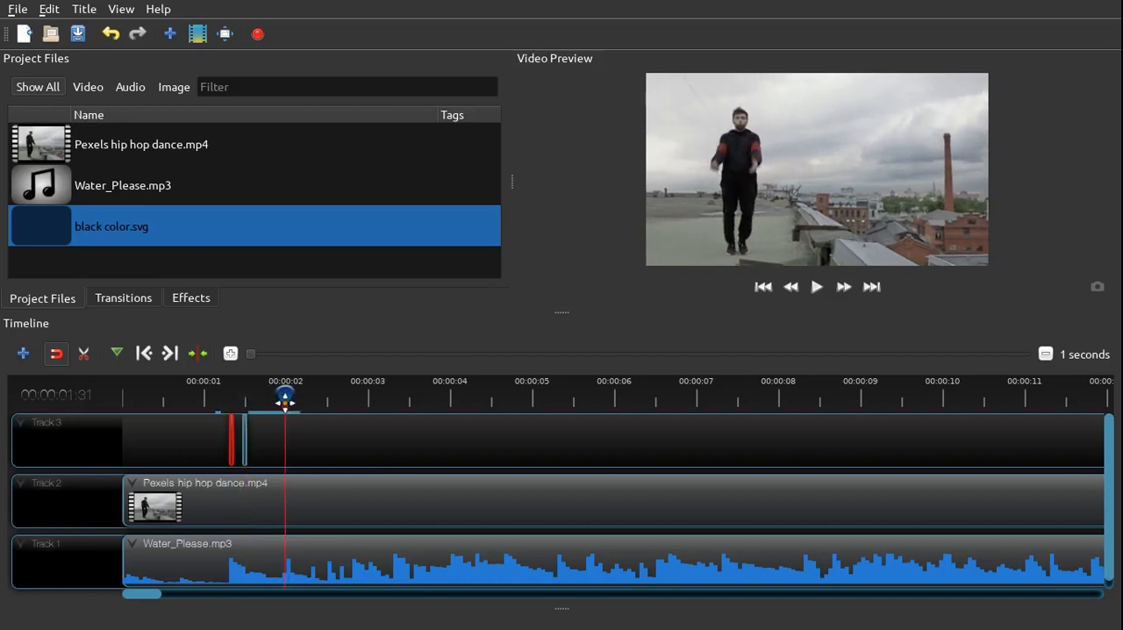
pyautogui.hotkey('ctrl', 'v')
pyautogui.moveTo(284, 402); pyautogui.dragTo(310, 399)
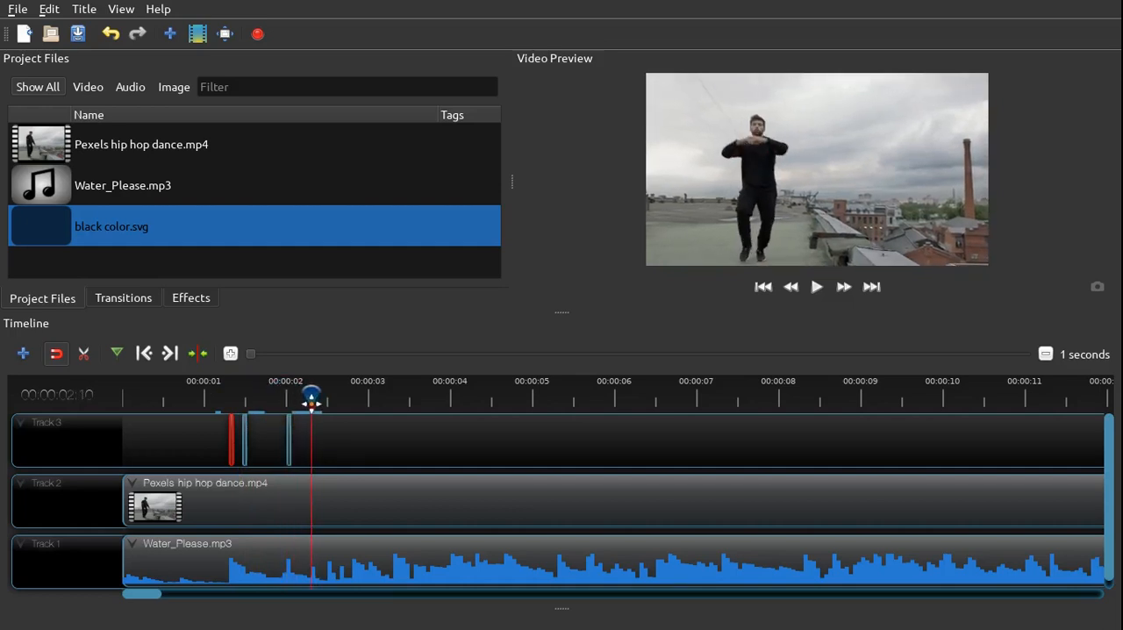
pyautogui.hotkey('ctrl', 'v')
pyautogui.moveTo(312, 401); pyautogui.dragTo(329, 402)
pyautogui.hotkey('ctrl', 'v')
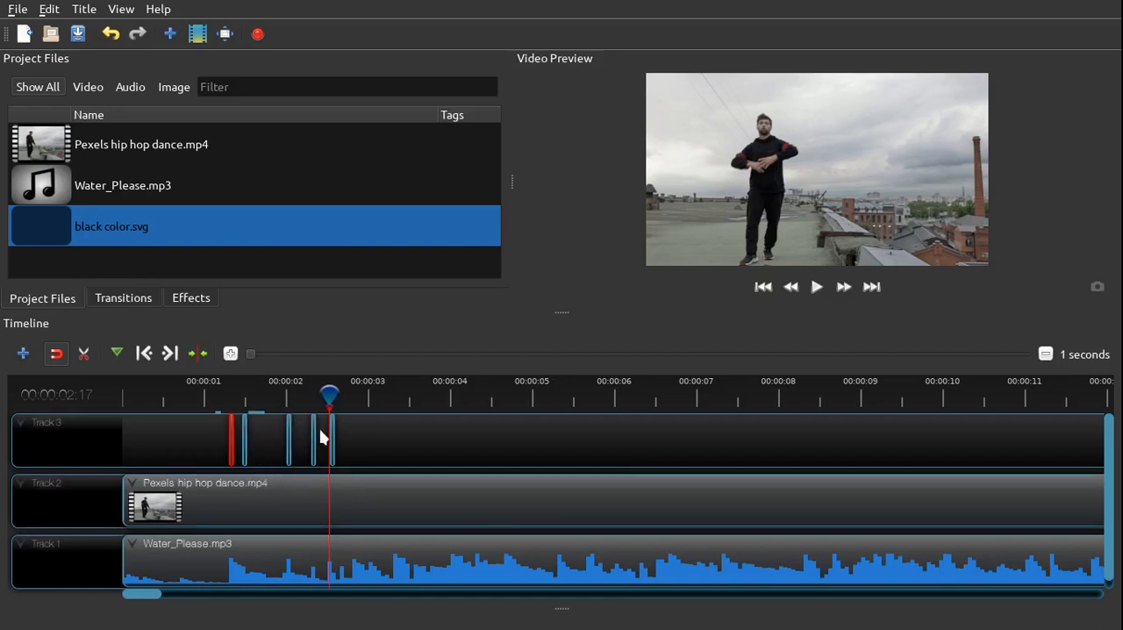
# Paste more black slices on Track 3 at the music beats from 00:00:02:22 to about 7.5 seconds
pyautogui.moveTo(329, 393); pyautogui.dragTo(344, 393)
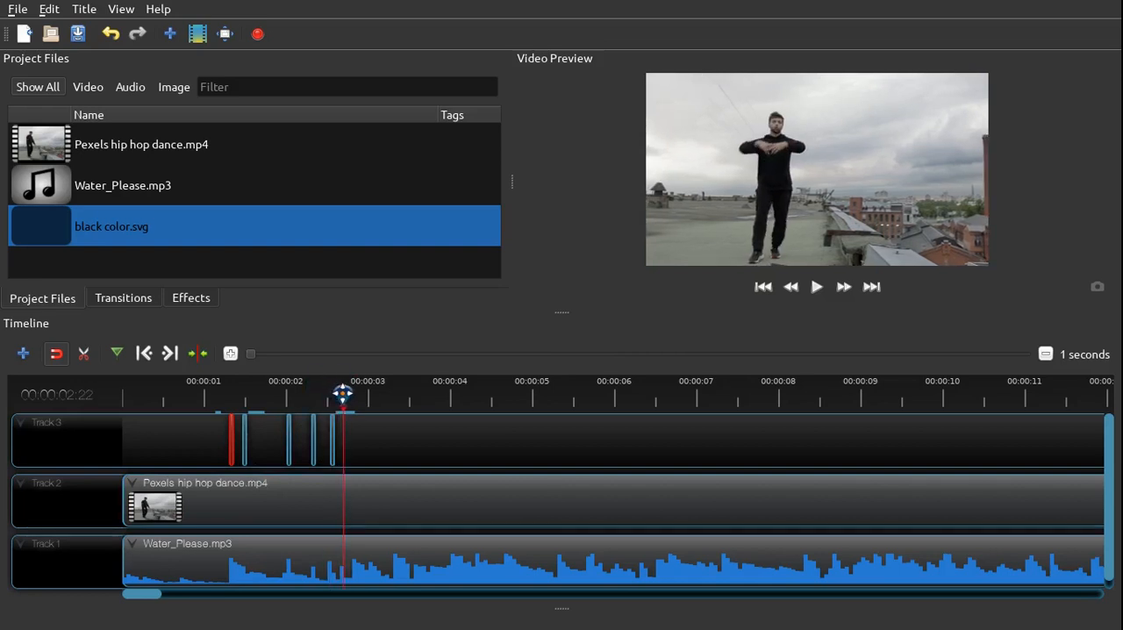
pyautogui.moveTo(342, 393); pyautogui.dragTo(372, 393)
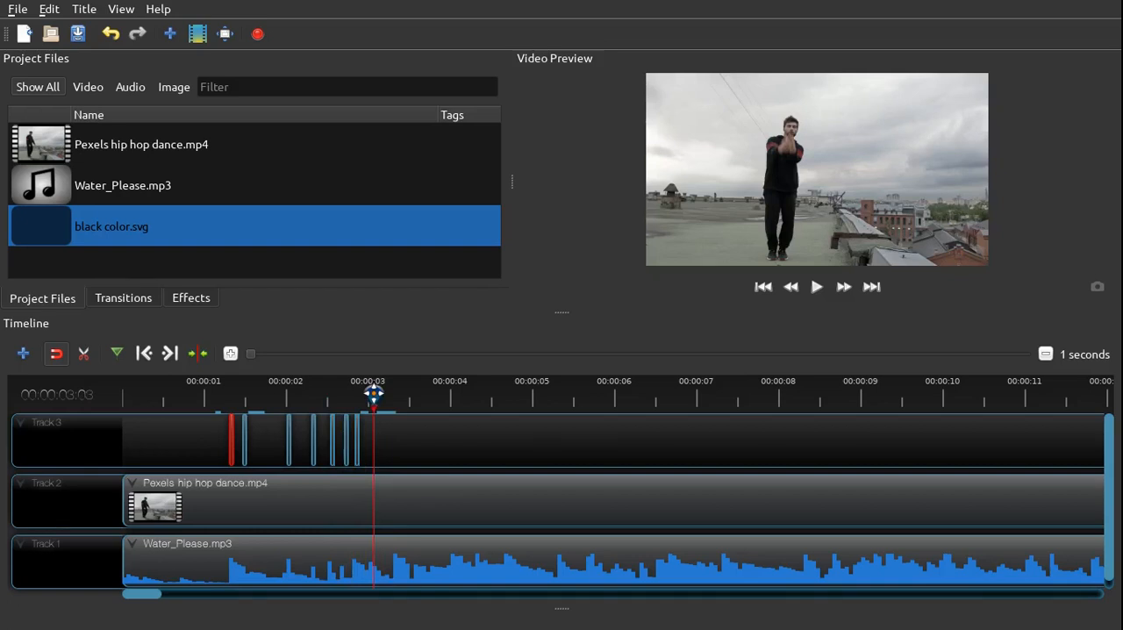
pyautogui.moveTo(373, 393); pyautogui.dragTo(733, 394)
pyautogui.hotkey('ctrl', 'v')
pyautogui.click(474, 436)
pyautogui.hotkey('ctrl', 'v')
# Continue pasting black slices on Track 3 at the waveform peaks between about 8 and 10 seconds
pyautogui.hotkey('ctrl', 'v')
pyautogui.hotkey('ctrl', 'v')
# Paste the remaining black slices on Track 3 at the beats from about 10 seconds to near the dance video's end
pyautogui.hotkey('ctrl', 'v')
pyautogui.hotkey('ctrl', 'v')
pyautogui.hotkey('ctrl', 'v')
pyautogui.hotkey('ctrl', 'v')
pyautogui.hotkey('ctrl', 'v')
pyautogui.moveTo(734, 394); pyautogui.dragTo(886, 394)
pyautogui.hotkey('ctrl', 'v')
pyautogui.hotkey('ctrl', 'v')
pyautogui.hotkey('ctrl', 'v')
pyautogui.hotkey('ctrl', 'v')
pyautogui.hotkey('ctrl', 'v')
pyautogui.moveTo(887, 394); pyautogui.dragTo(944, 394)
pyautogui.hotkey('ctrl', 'v')
pyautogui.hotkey('ctrl', 'v')
pyautogui.moveTo(943, 394); pyautogui.dragTo(951, 394)
pyautogui.hotkey('ctrl', 'v')
pyautogui.moveTo(157, 595); pyautogui.dragTo(170, 595)
pyautogui.moveTo(581, 394); pyautogui.dragTo(801, 402)
pyautogui.hotkey('ctrl', 'v')
pyautogui.hotkey('ctrl', 'v')
pyautogui.hotkey('ctrl', 'v')
pyautogui.hotkey('ctrl', 'v')
pyautogui.hotkey('ctrl', 'v')
pyautogui.hotkey('ctrl', 'v')
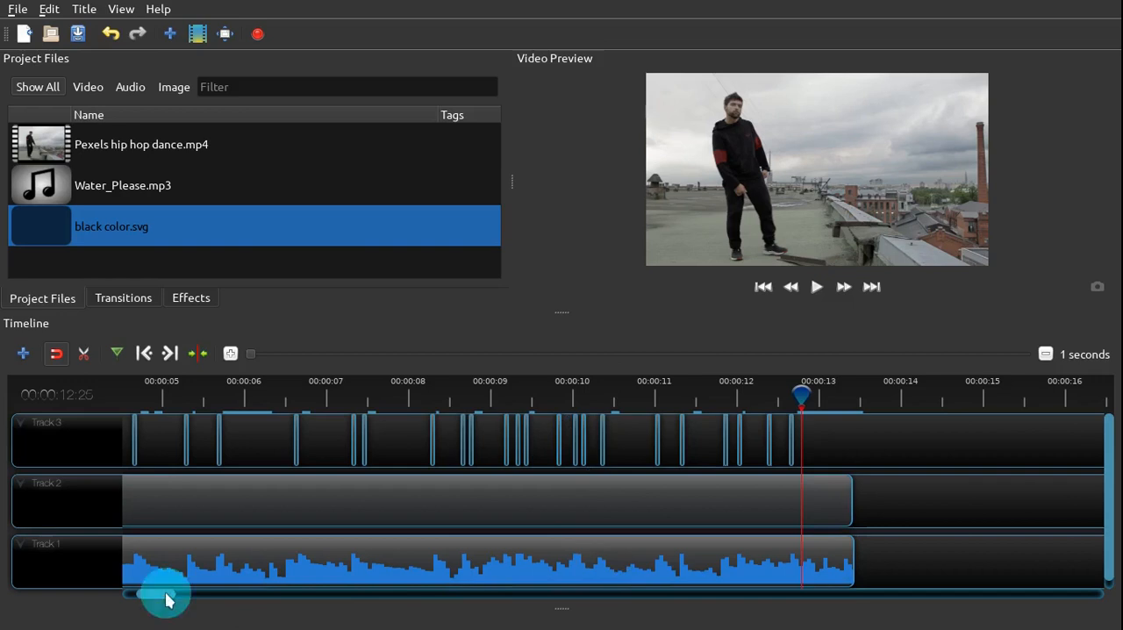
# Enlarge the video preview and play the flicker effect from the start of the timeline, pausing at about 00:00:03:24
pyautogui.moveTo(167, 602); pyautogui.dragTo(152, 602)
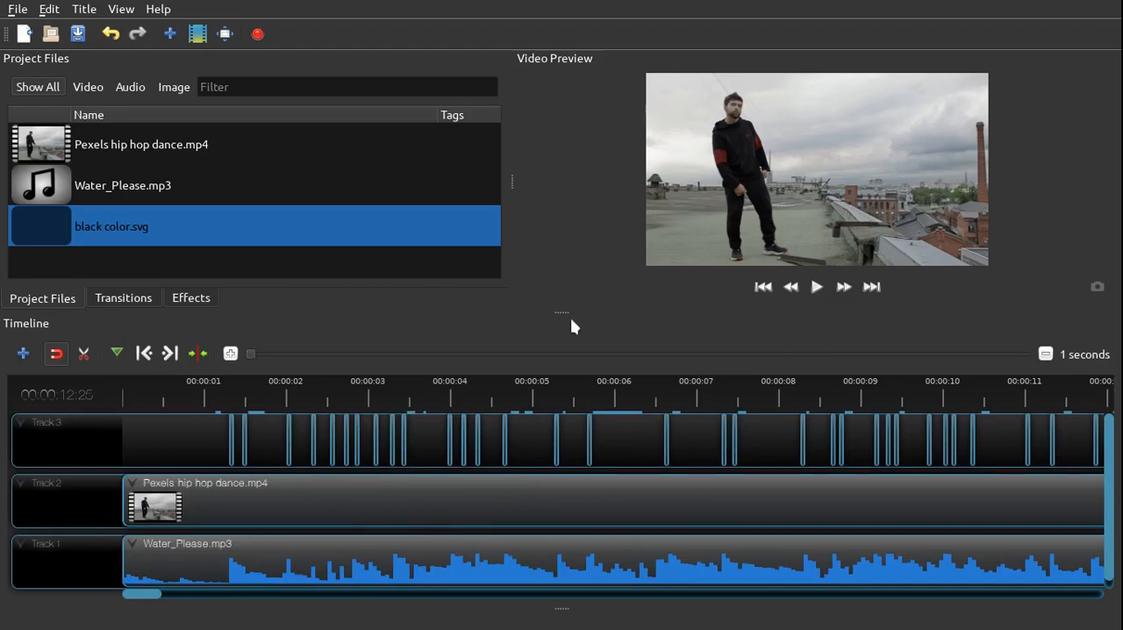
pyautogui.moveTo(565, 313); pyautogui.dragTo(560, 348)
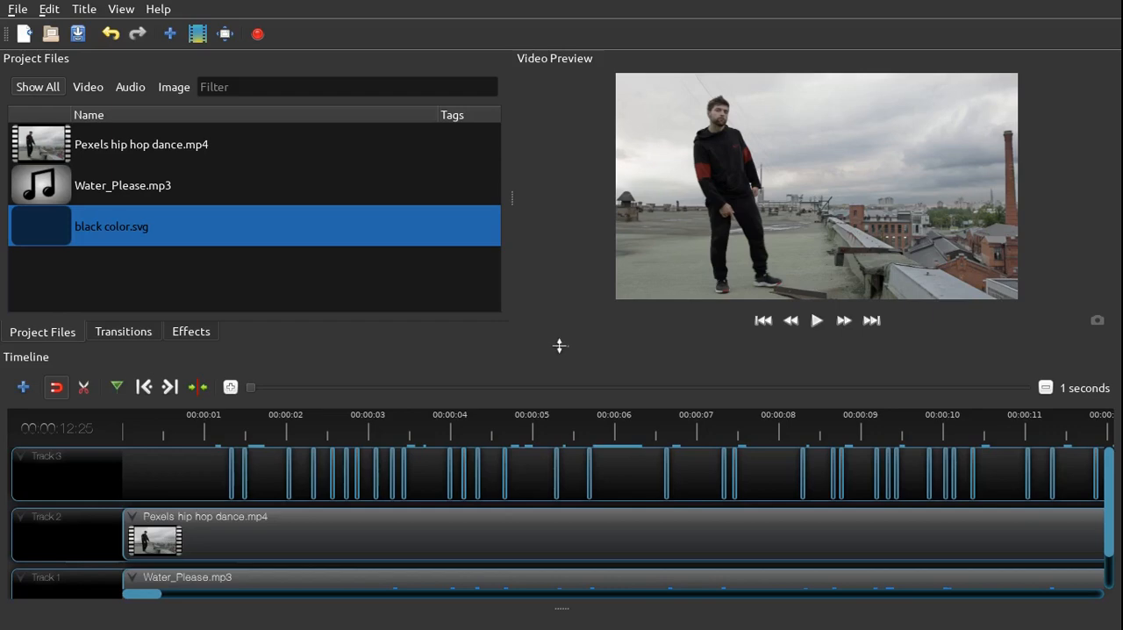
pyautogui.moveTo(560, 346); pyautogui.dragTo(575, 384)
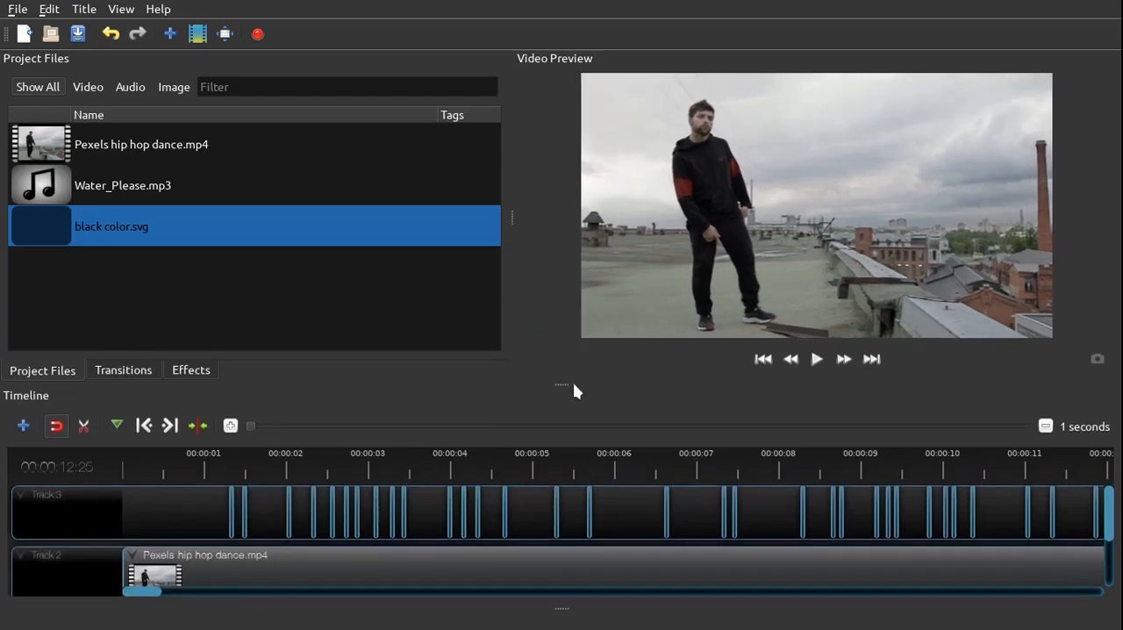
pyautogui.click(765, 361)
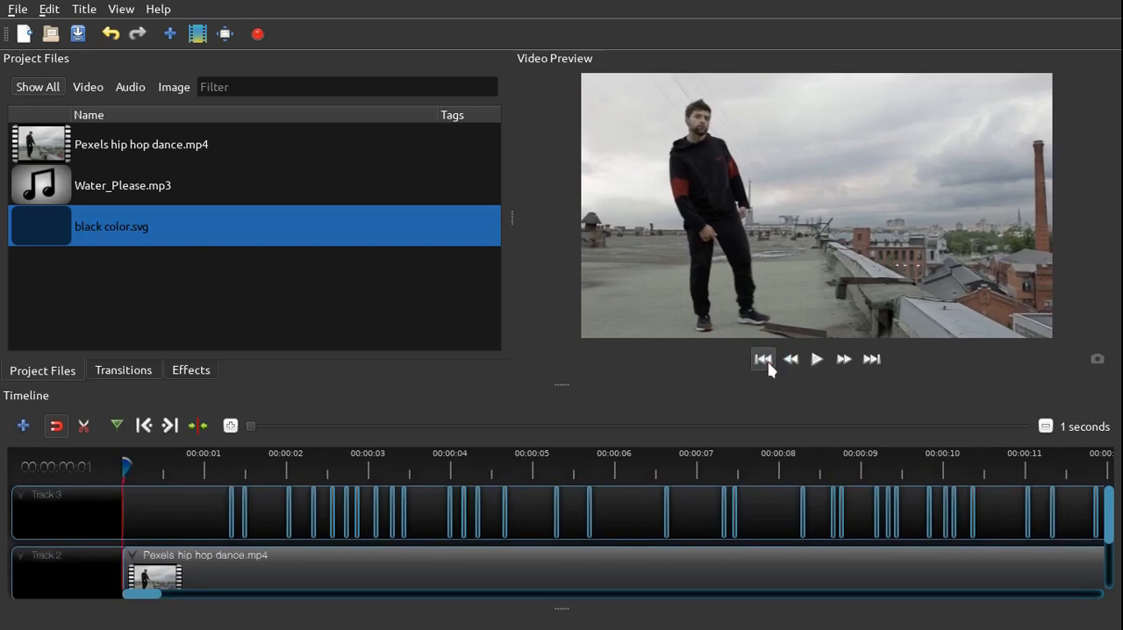
pyautogui.click(817, 362)
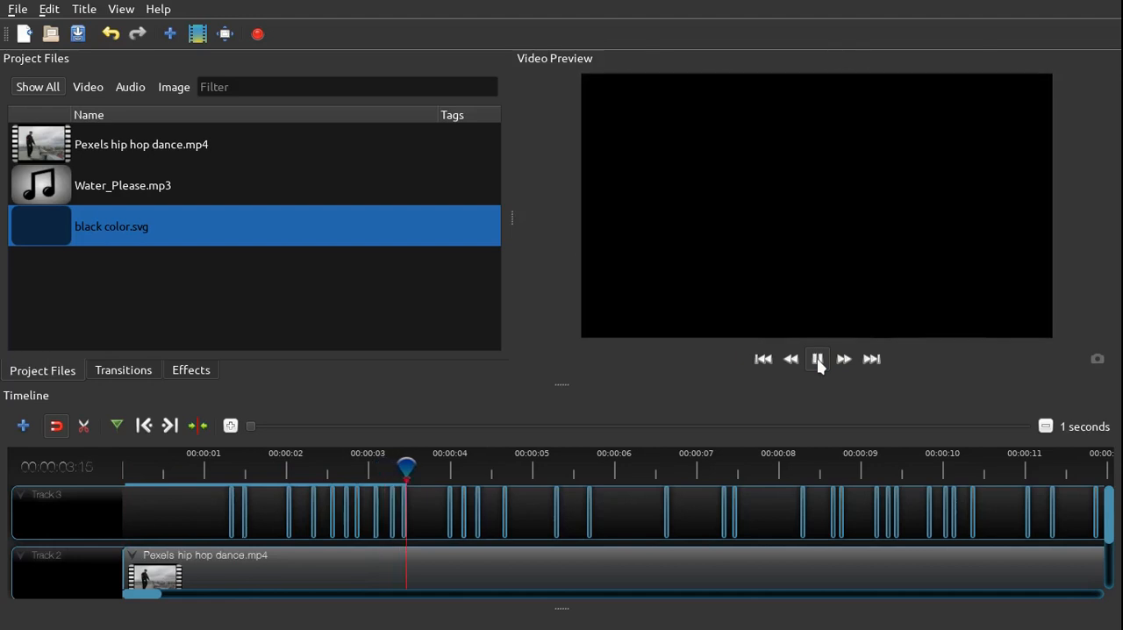
pyautogui.click(818, 362)
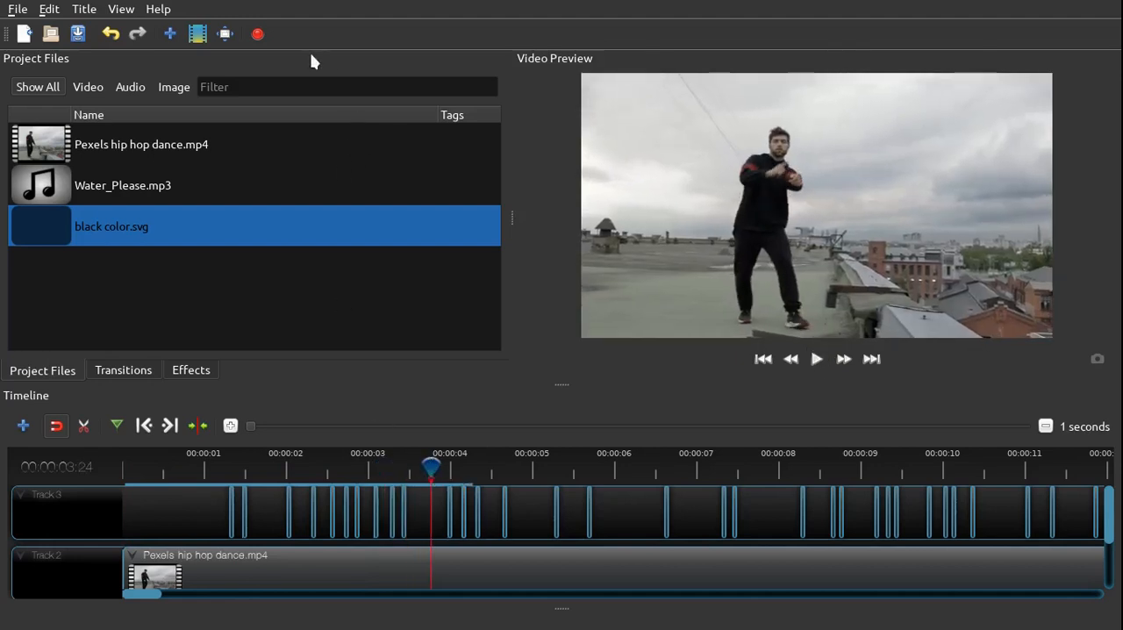
# Export the project as "video flicker effect" to the Desktop folder and close the finished export
pyautogui.click(258, 34)
pyautogui.write('video flicker effect')
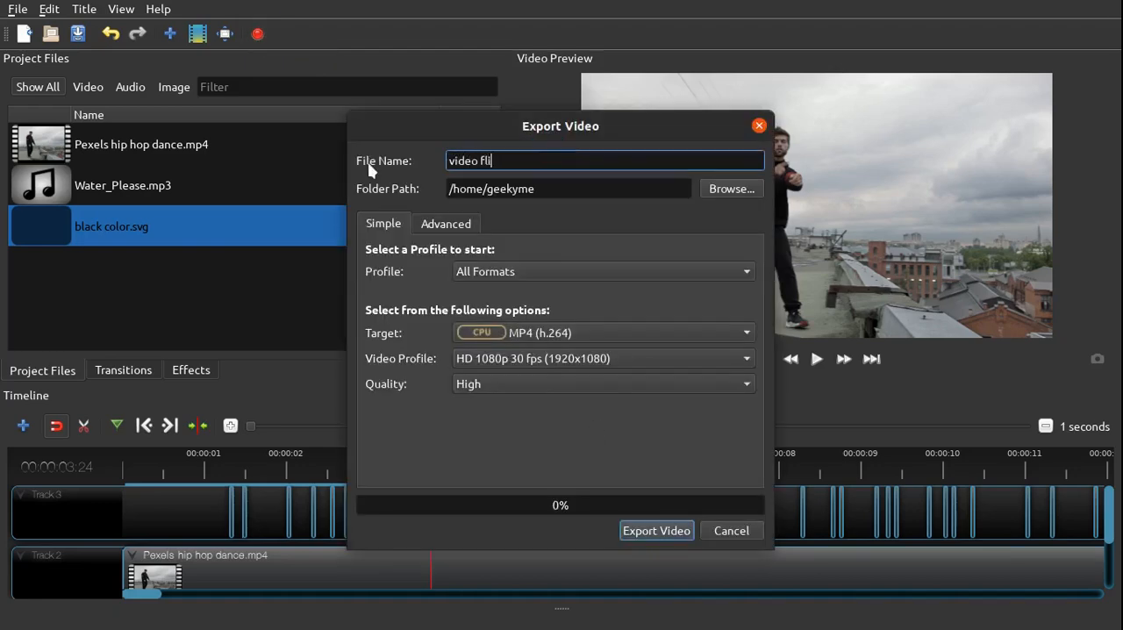
pyautogui.click(723, 190)
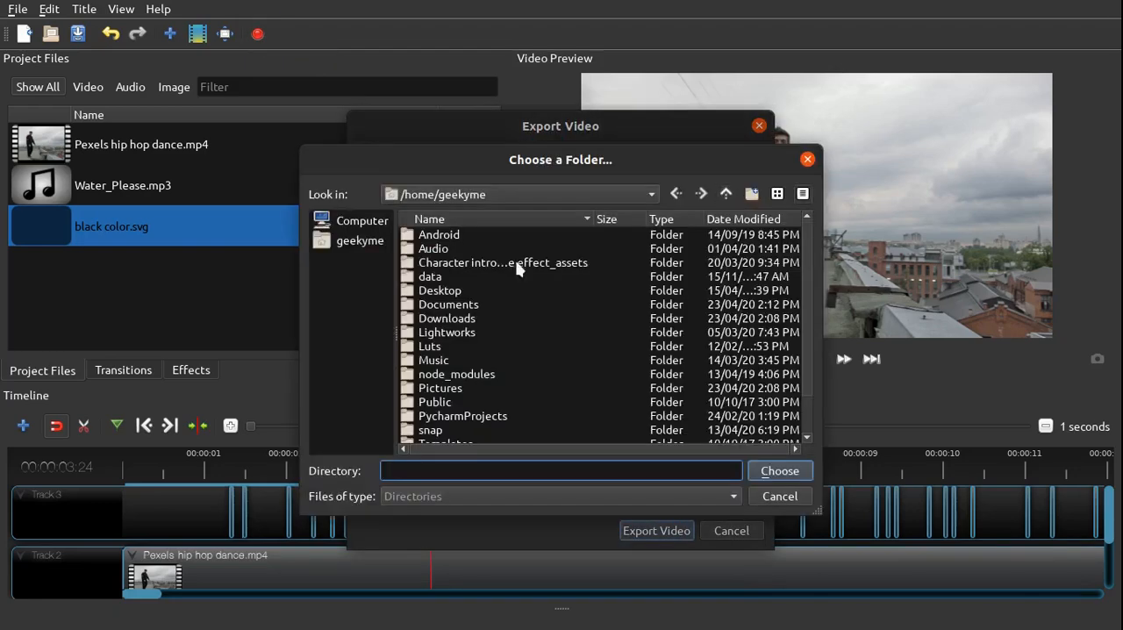
pyautogui.click(443, 292)
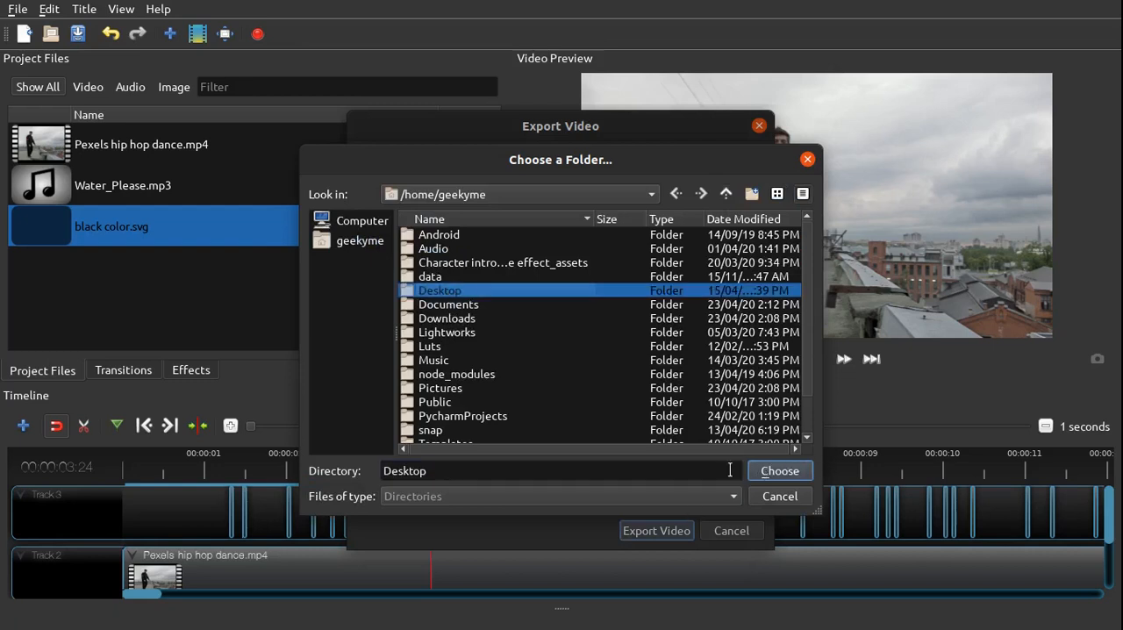
pyautogui.click(780, 472)
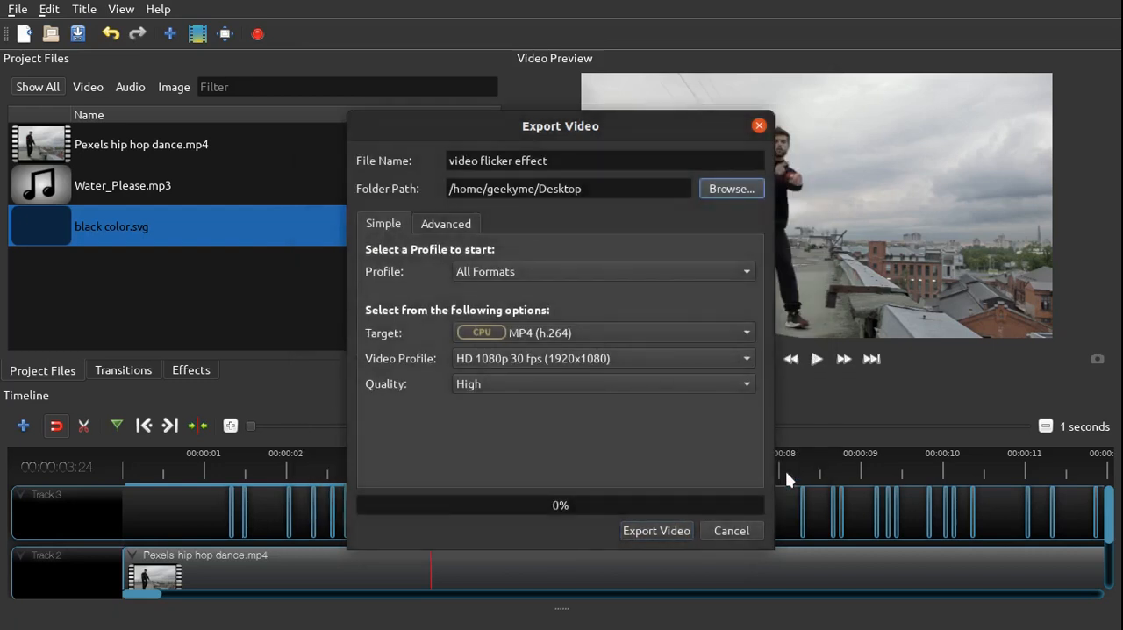
pyautogui.click(660, 536)
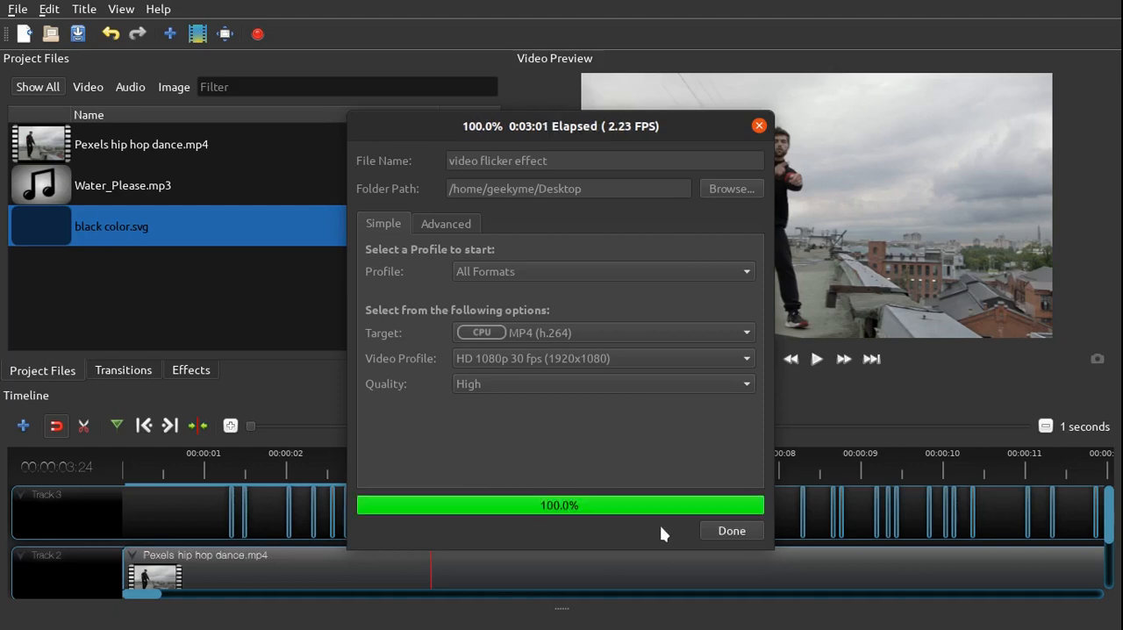
pyautogui.click(731, 532)
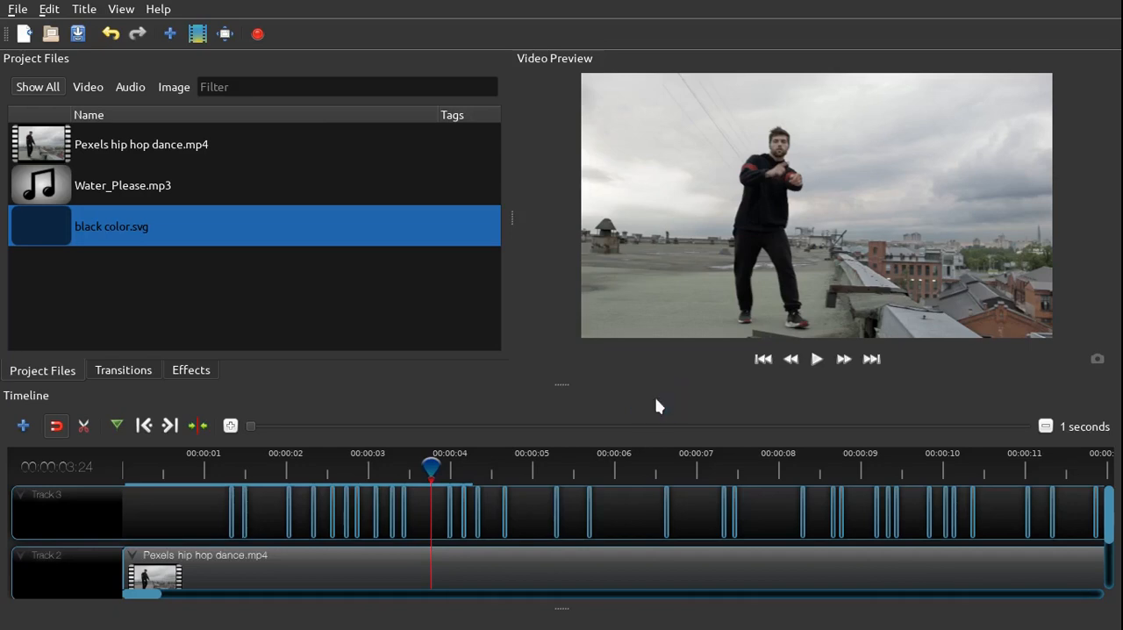
# Switch to the desktop and select the exported video flicker effect.mp4 file
pyautogui.press('super+d')
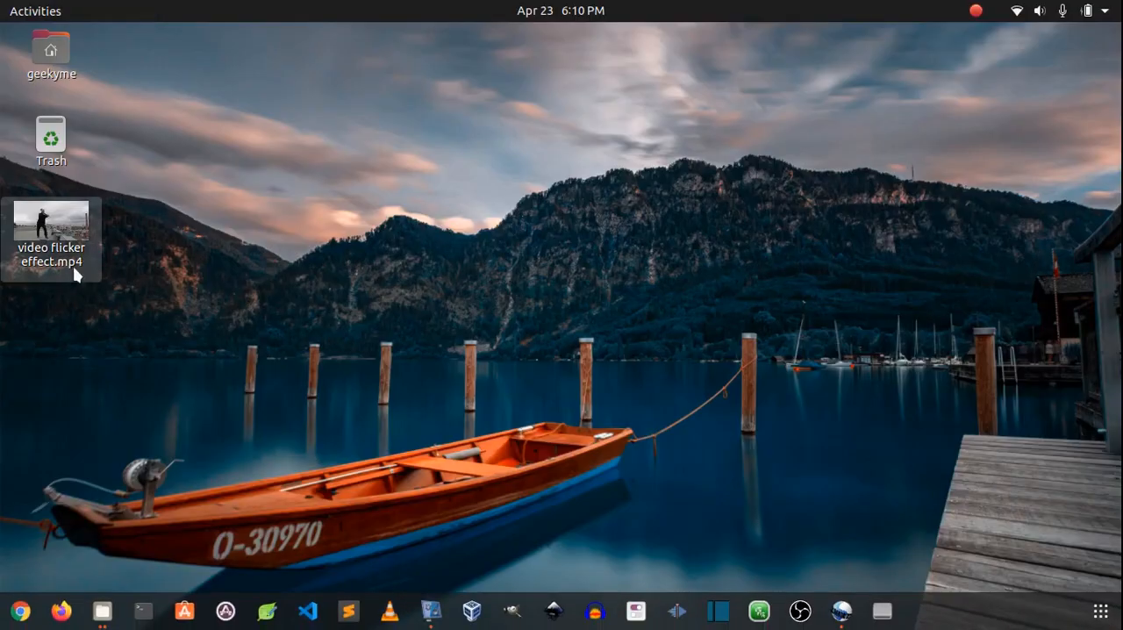
pyautogui.click(66, 237)
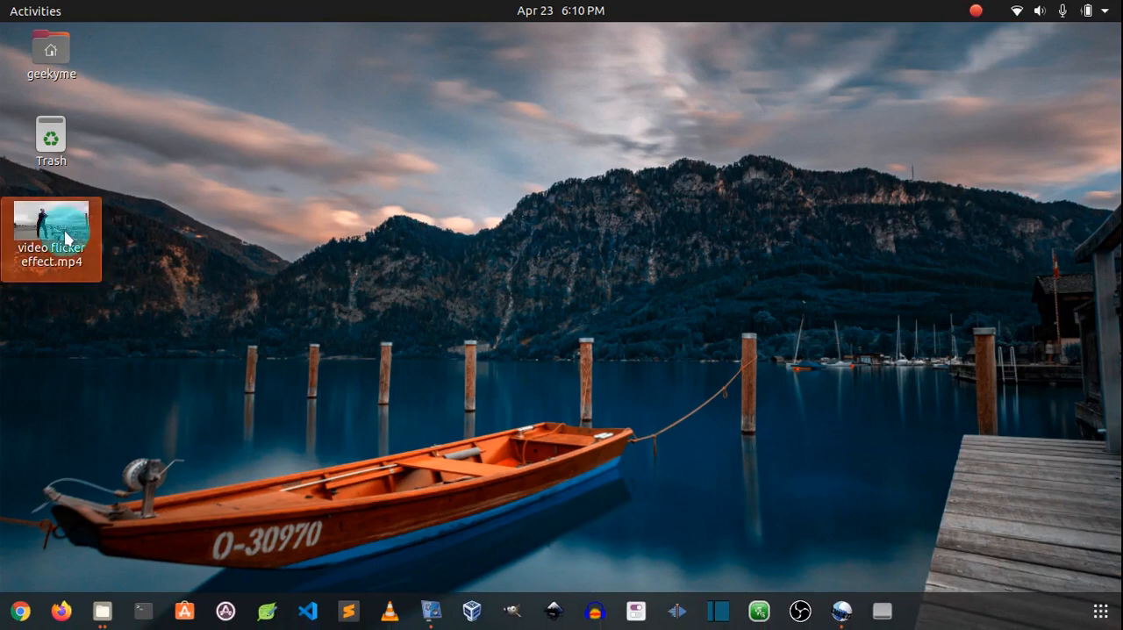